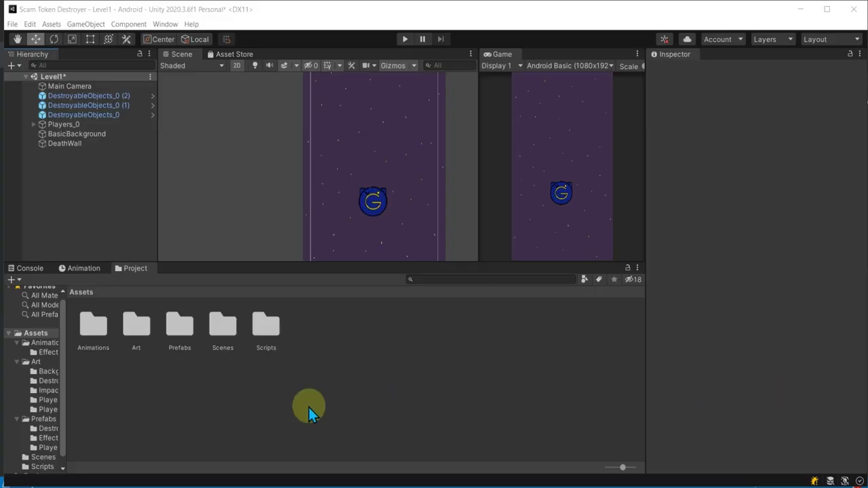
Step: Add an Effects > Particle System object to the Level1 scene from the Hierarchy
right_click(83, 188)
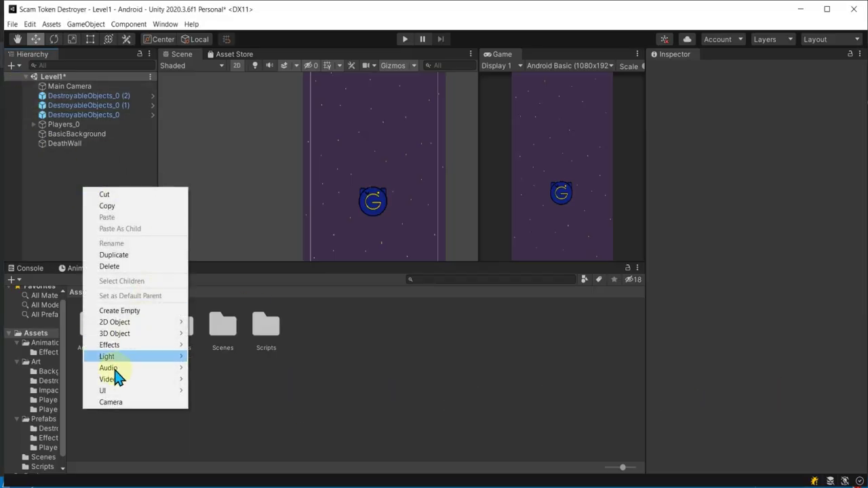
mouse_move(113, 391)
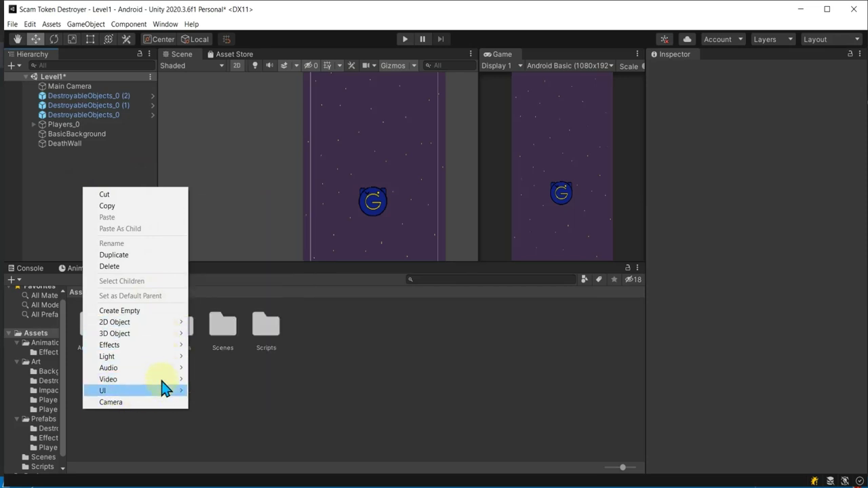
mouse_move(166, 352)
left_click(221, 345)
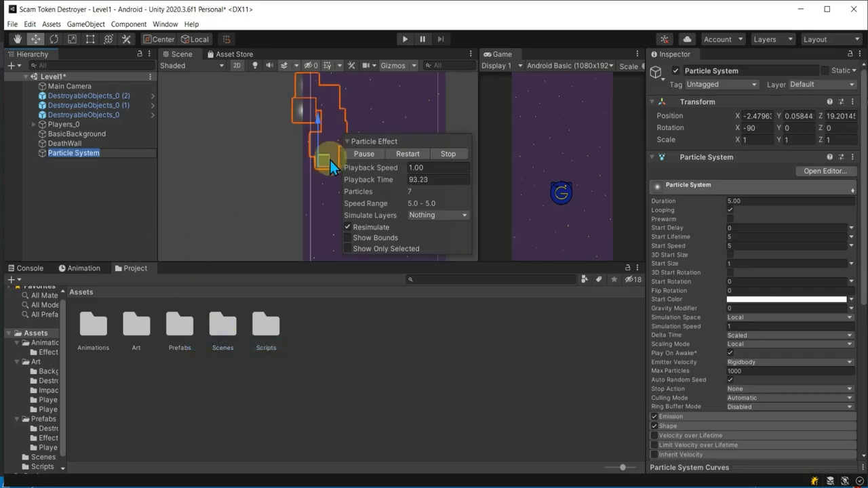
Step: Name the particle system DestroyableExplosion in the Inspector's name field
left_click(736, 72)
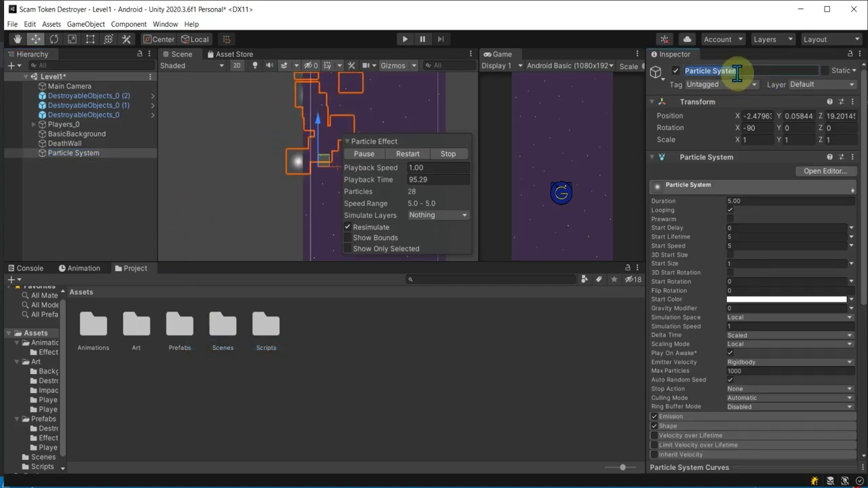
type("Destro")
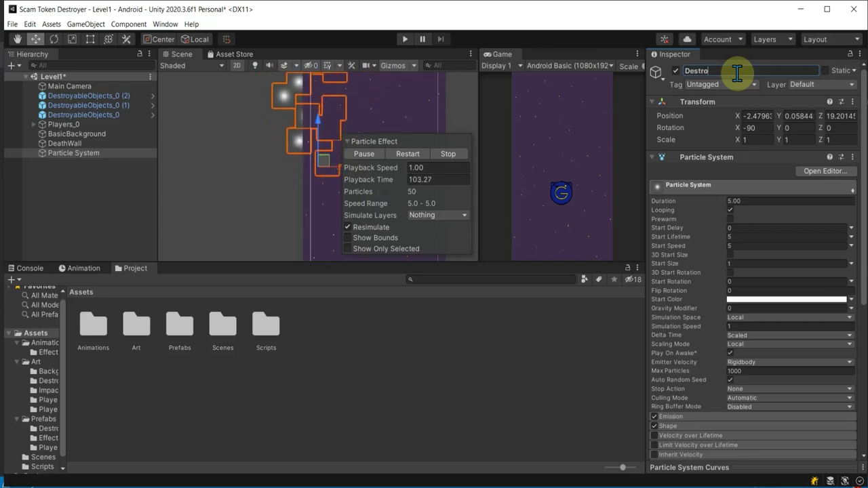
type("y")
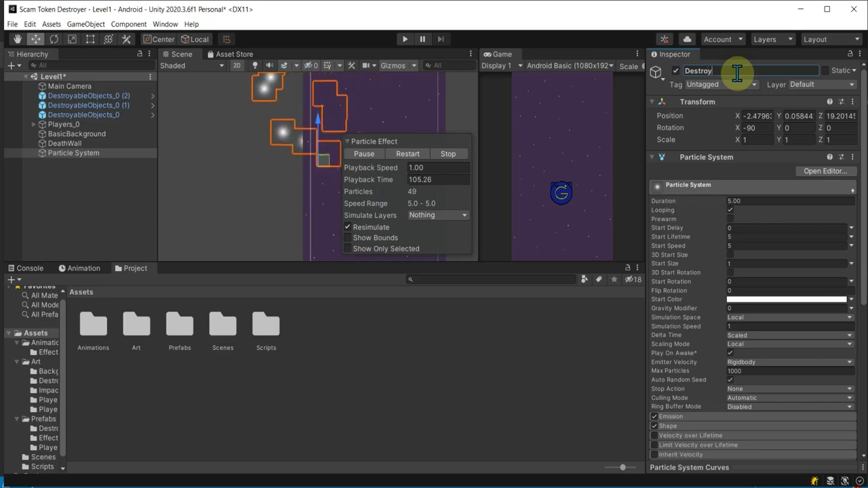
type("ableEx")
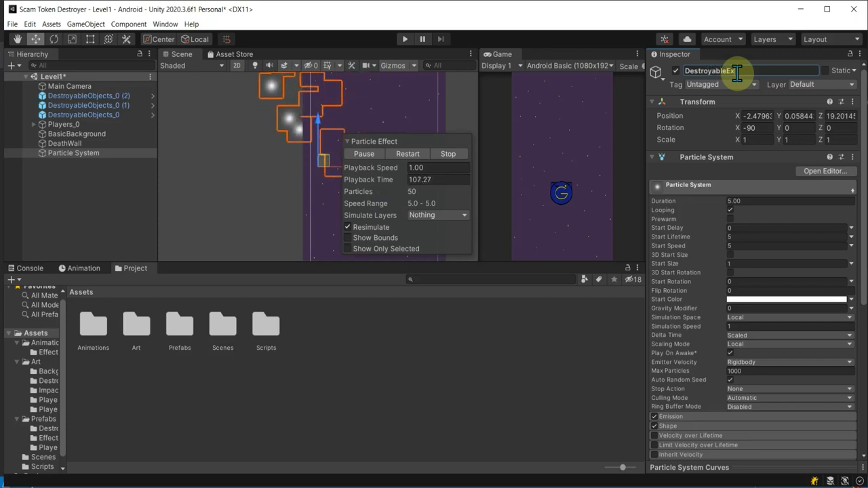
type("plosion")
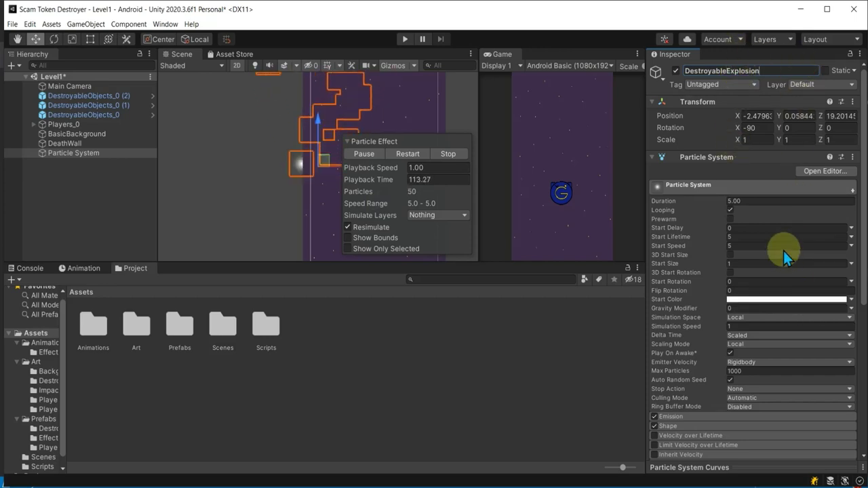
Step: Set the particle system's Duration to 2 and turn off Looping
left_click(754, 201)
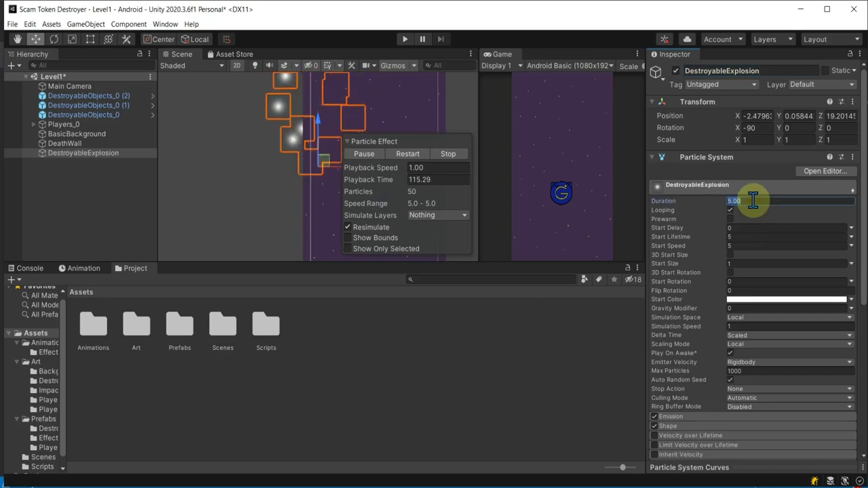
type("2")
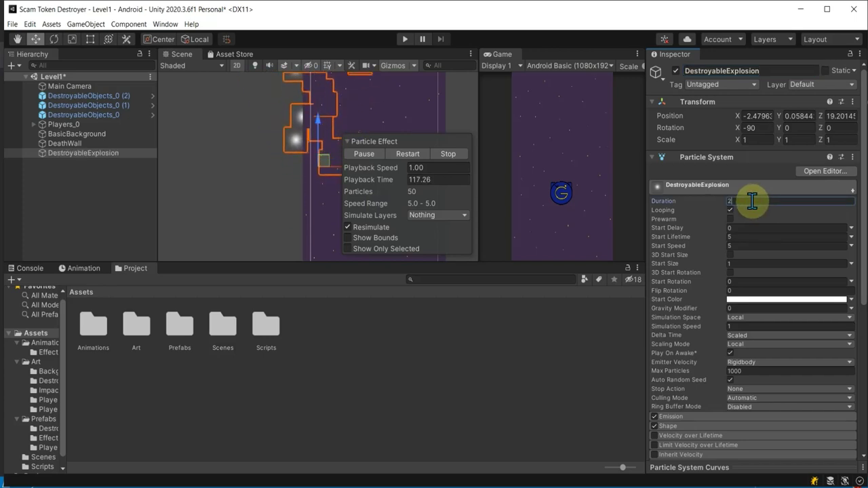
left_click(731, 210)
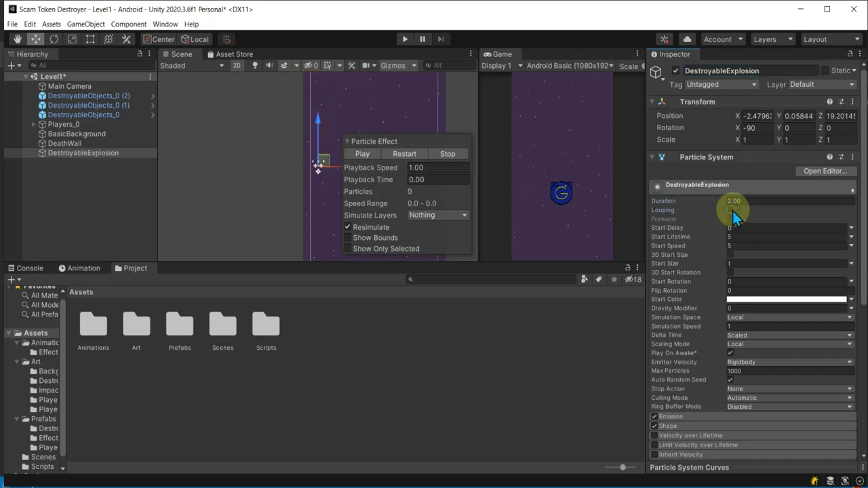
Step: Move the explosion in the Scene view to X -0.3, Y 0.18, and set Z to 0
left_click(399, 156)
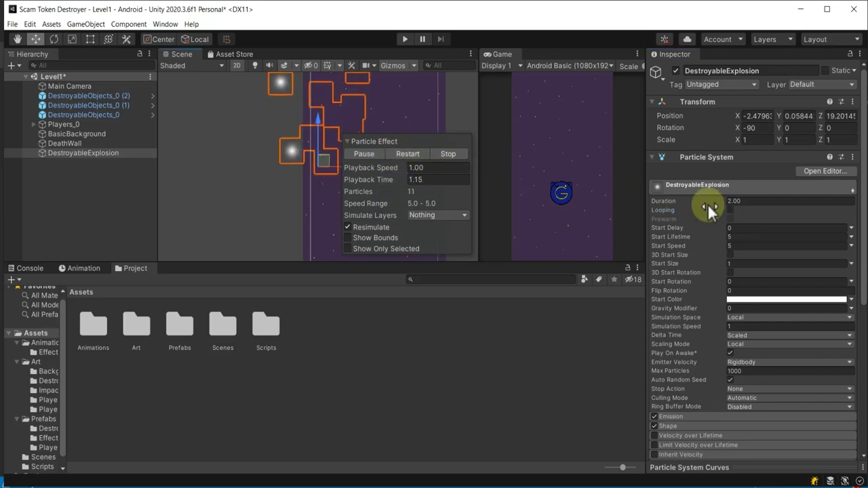
left_click_drag(316, 156, 369, 154)
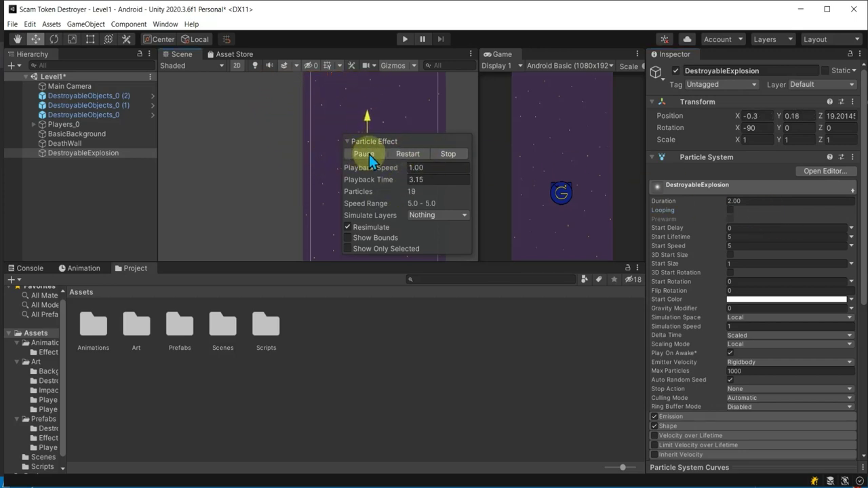
left_click(87, 152)
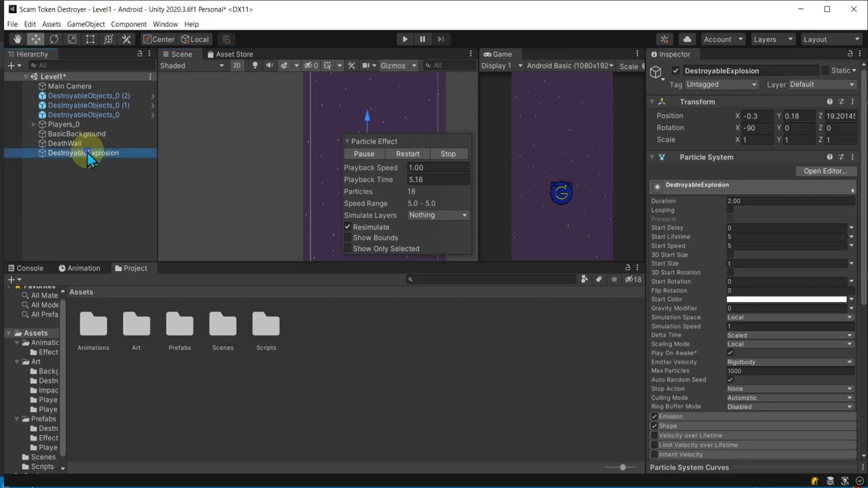
left_click(831, 116)
type("0")
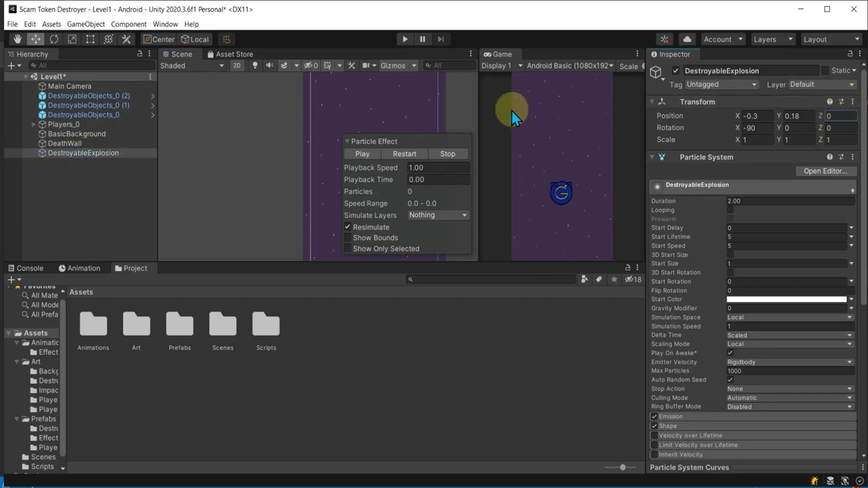
left_click(407, 154)
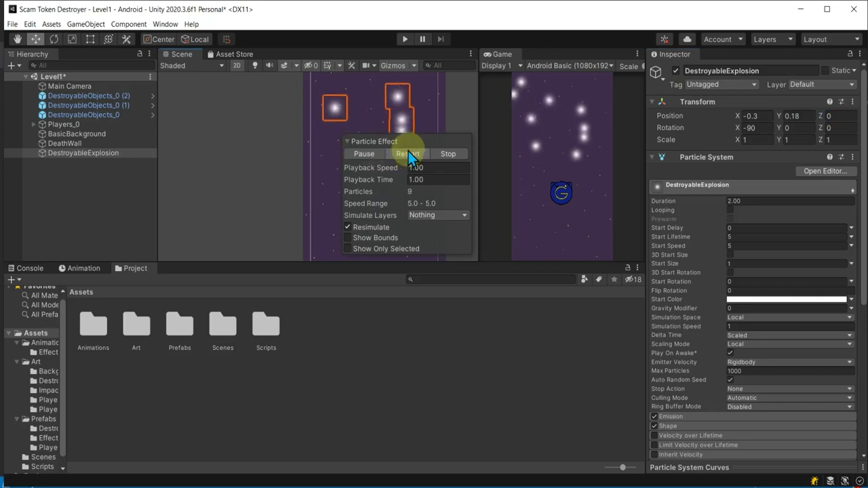
left_click(408, 151)
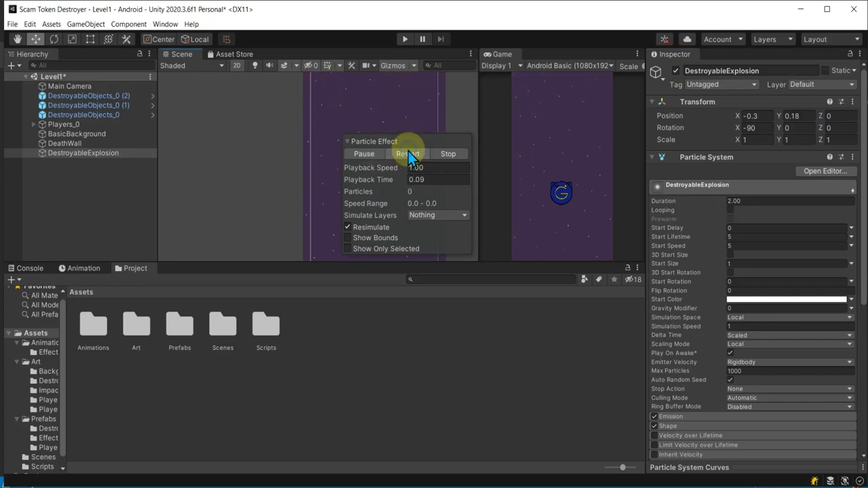
left_click(345, 140)
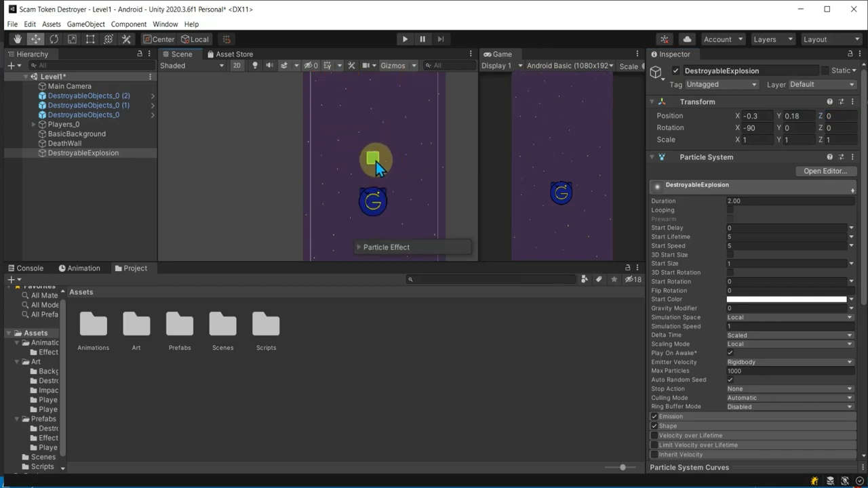
left_click(117, 154)
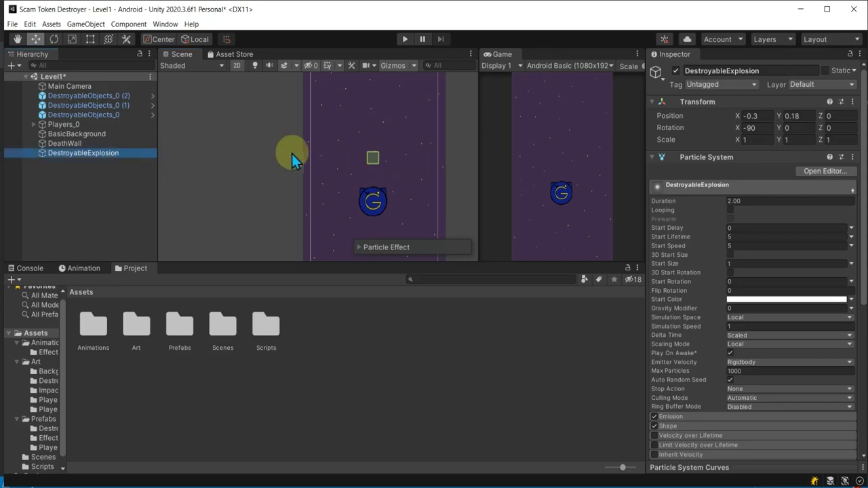
left_click(356, 255)
left_click(356, 251)
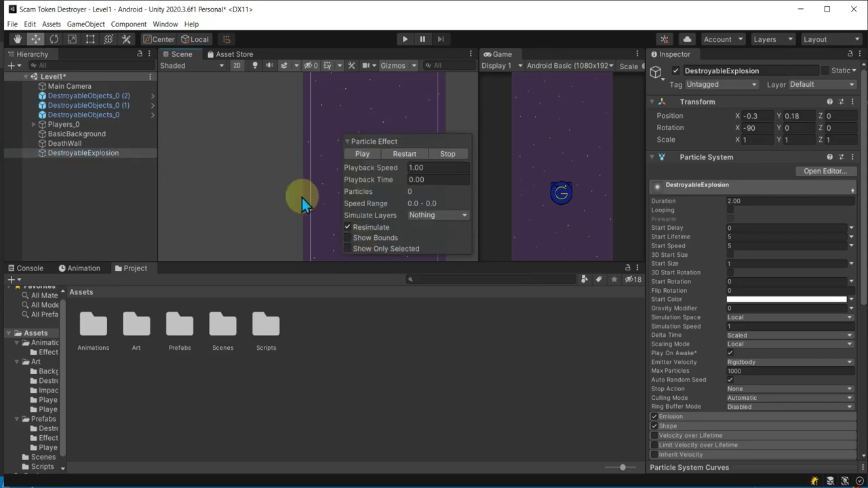
middle_click_drag(301, 196, 192, 182)
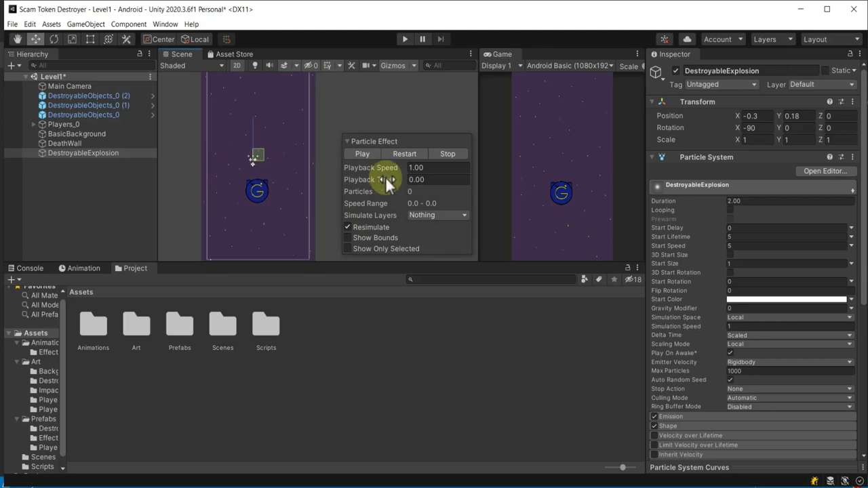
left_click(409, 156)
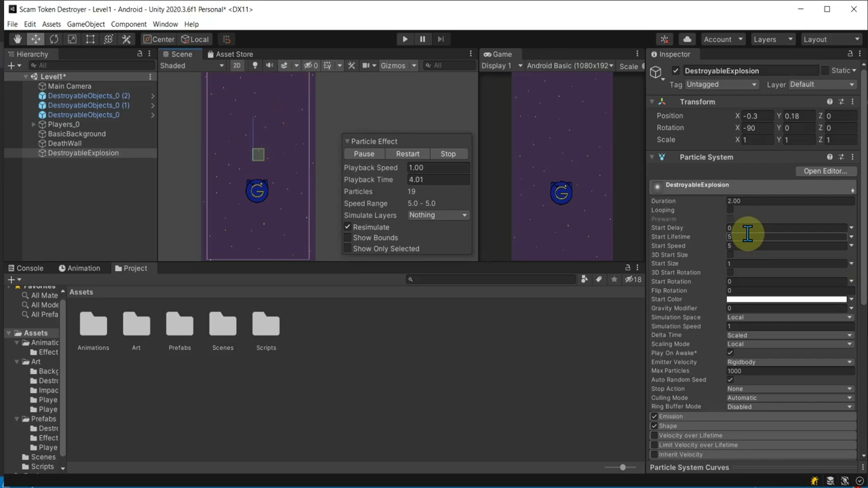
Step: Set Start Lifetime to 1.5 and Start Speed to 1.75
type("1.")
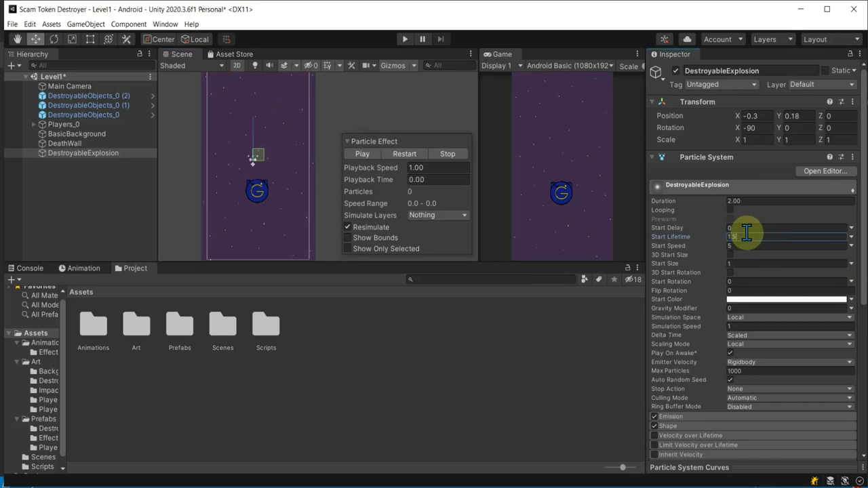
left_click(748, 246)
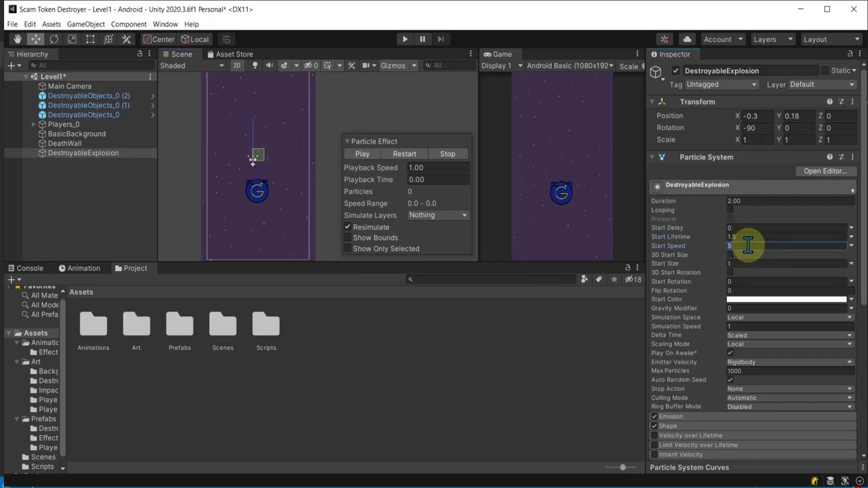
type("1")
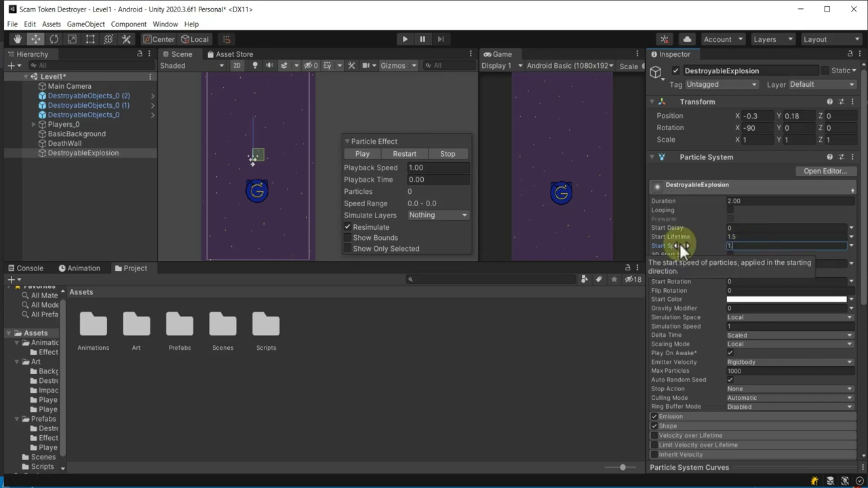
type(".75")
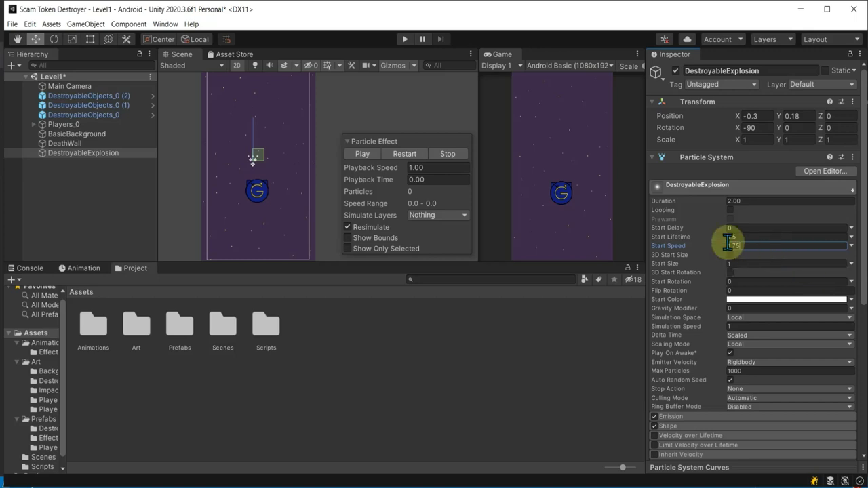
left_click(850, 263)
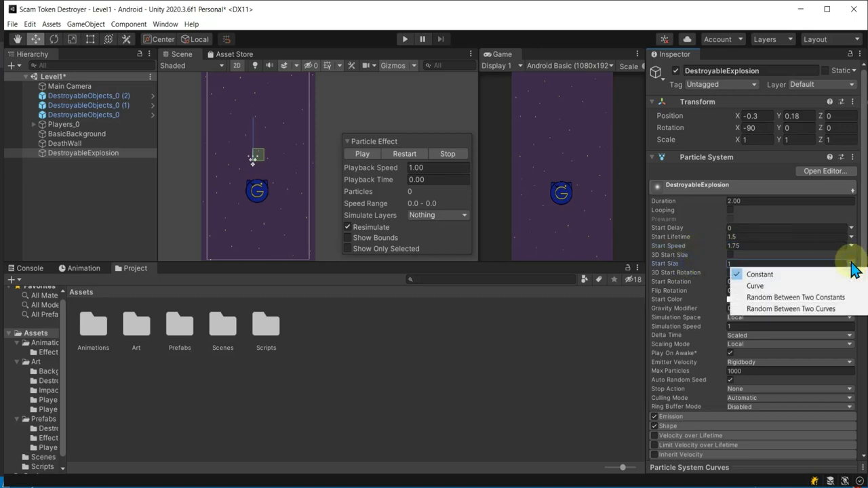
Step: Set Start Size to Random Between Two Constants, ranging from 0.1 to 0.8
left_click(839, 302)
left_click(754, 262)
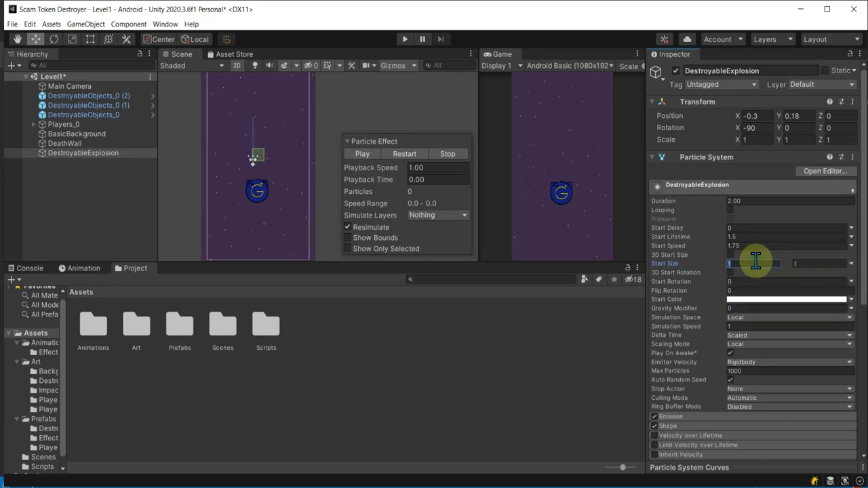
type("0.")
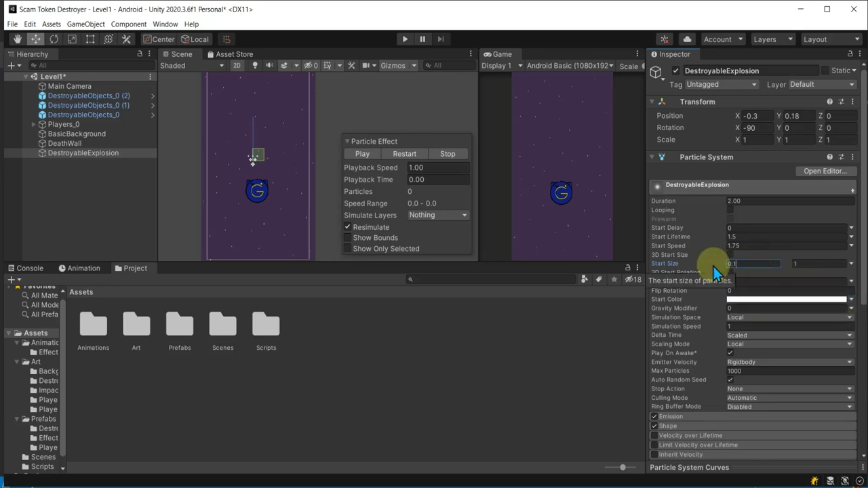
left_click(810, 263)
type("0.8")
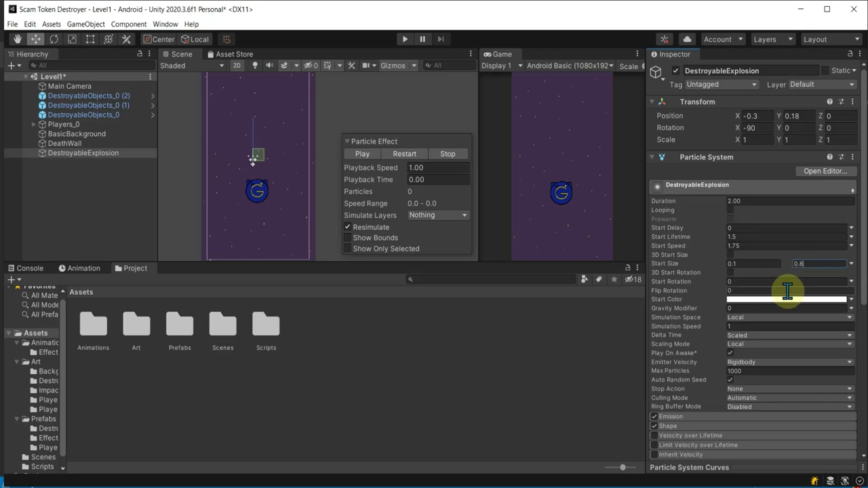
left_click(738, 299)
left_click(857, 195)
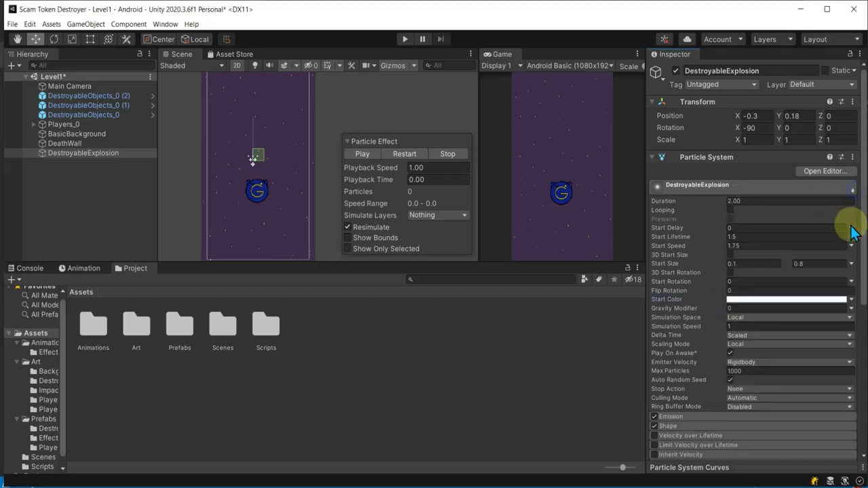
left_click(850, 299)
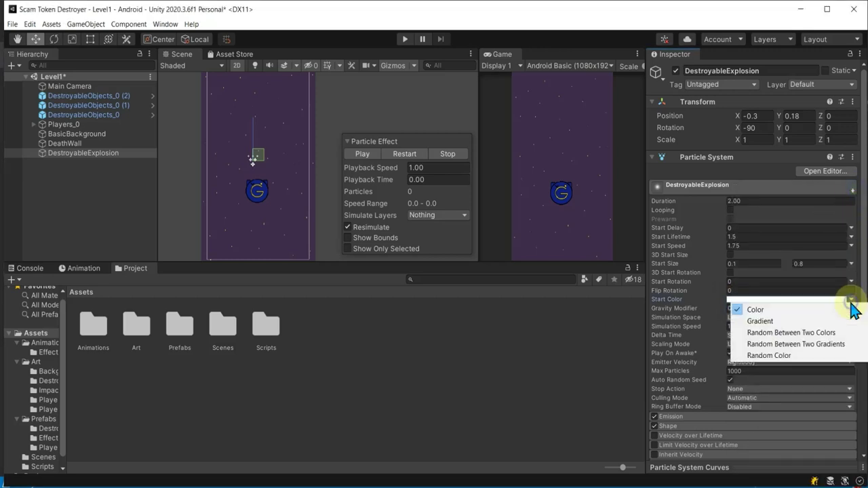
Step: Set Start Color to Random Between Two Colors, red FF0000 and green
left_click(803, 333)
left_click(800, 306)
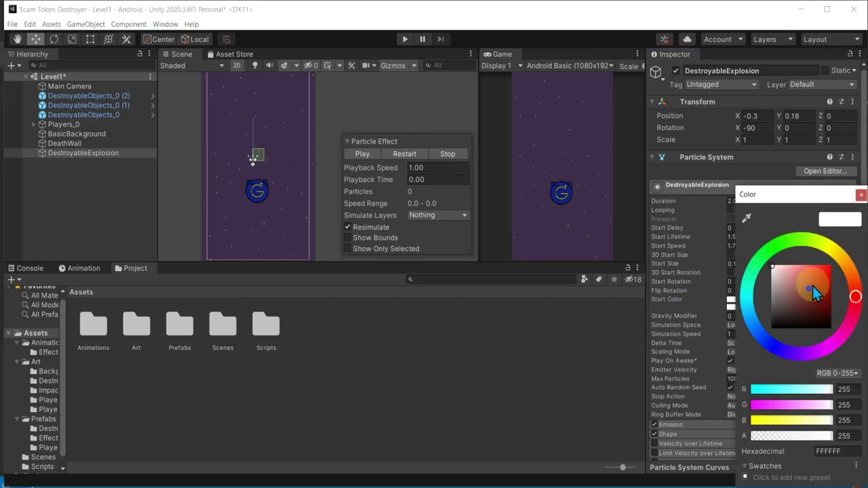
left_click_drag(815, 293, 837, 263)
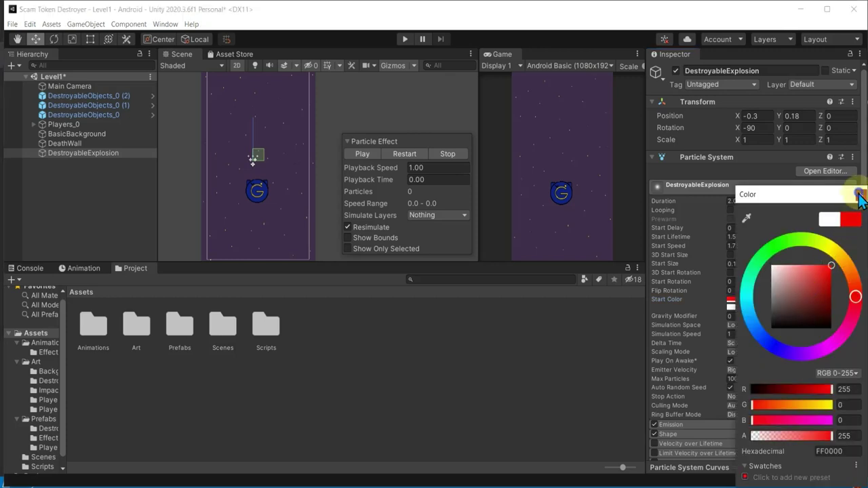
left_click(860, 194)
left_click(829, 306)
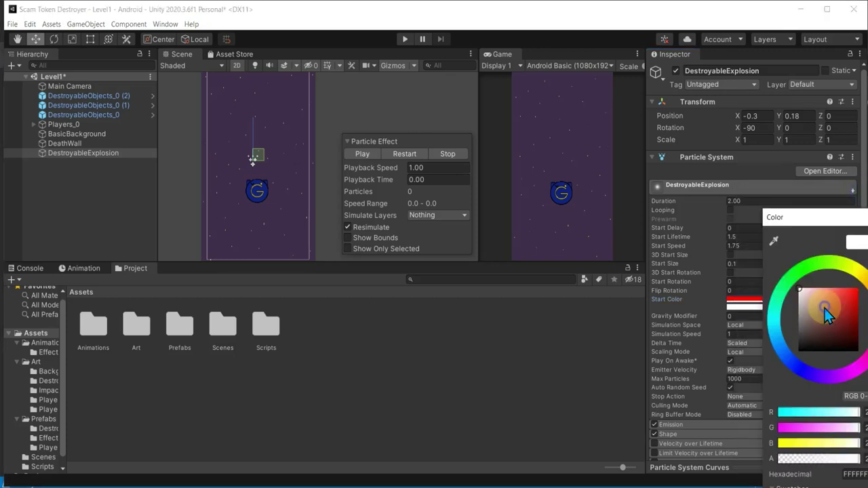
left_click(853, 270)
left_click_drag(826, 329, 858, 290)
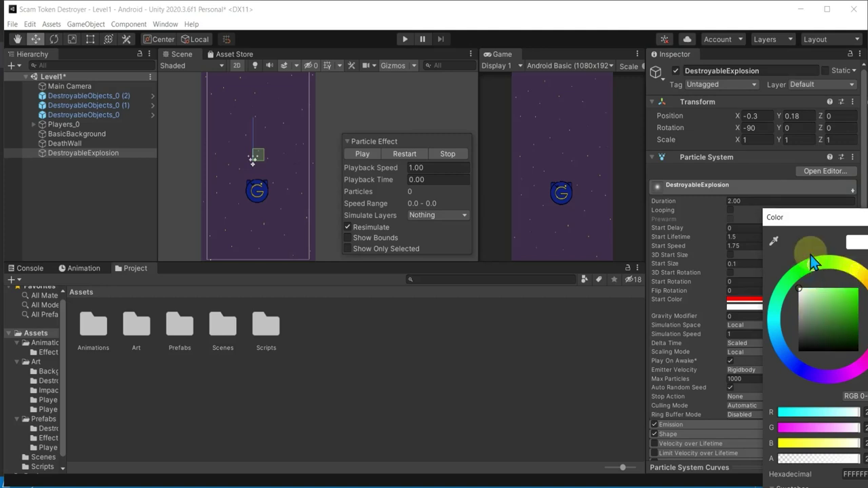
left_click(813, 265)
left_click_drag(848, 224, 722, 232)
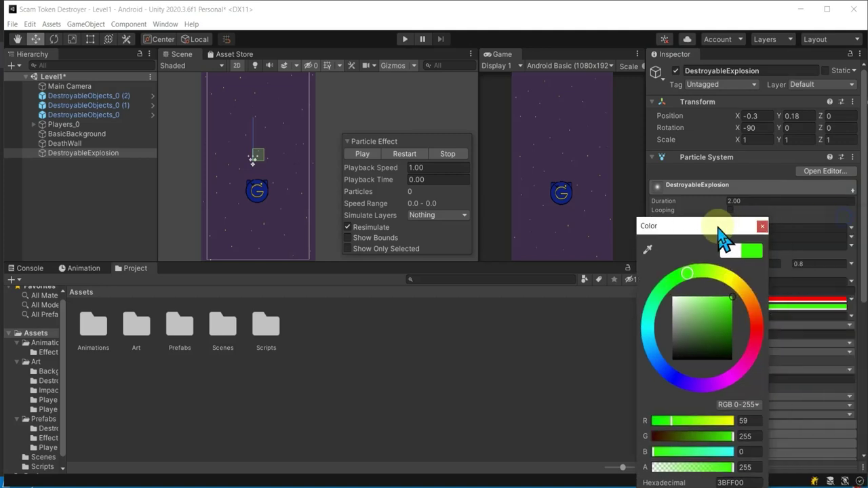
left_click(762, 226)
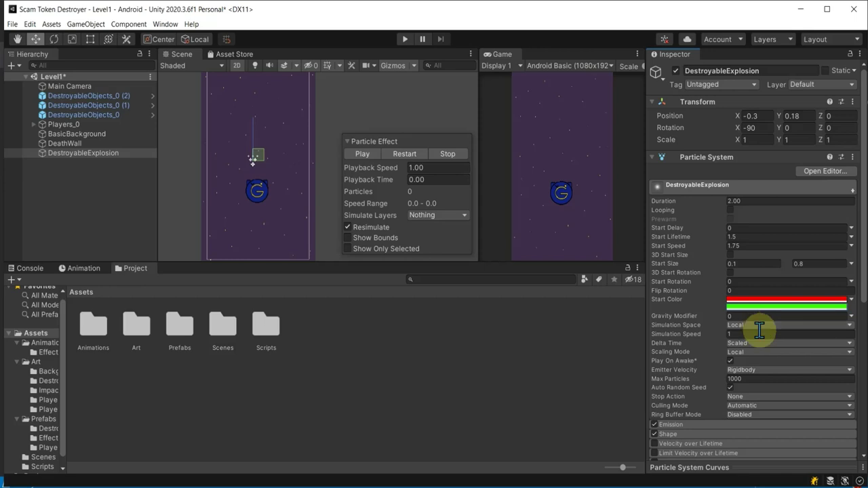
scroll(769, 388, "down", 5)
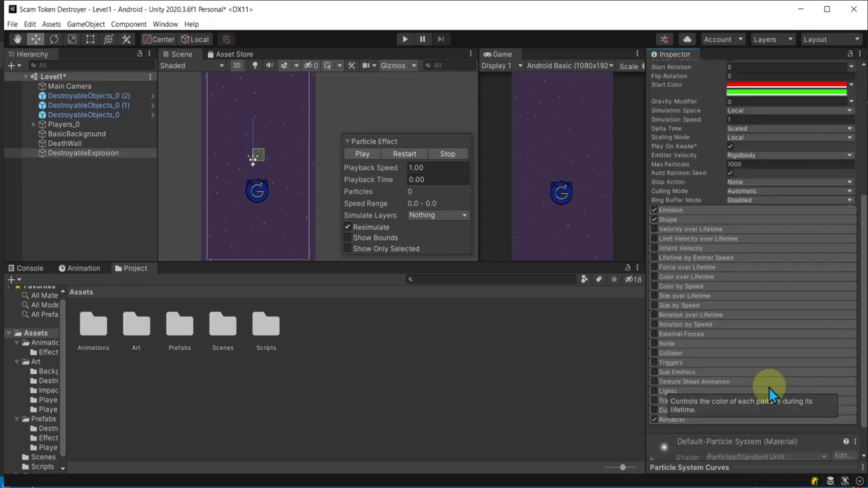
Step: Set Emission Rate over Time to 0 with one 30-count burst, then preview it
left_click(685, 211)
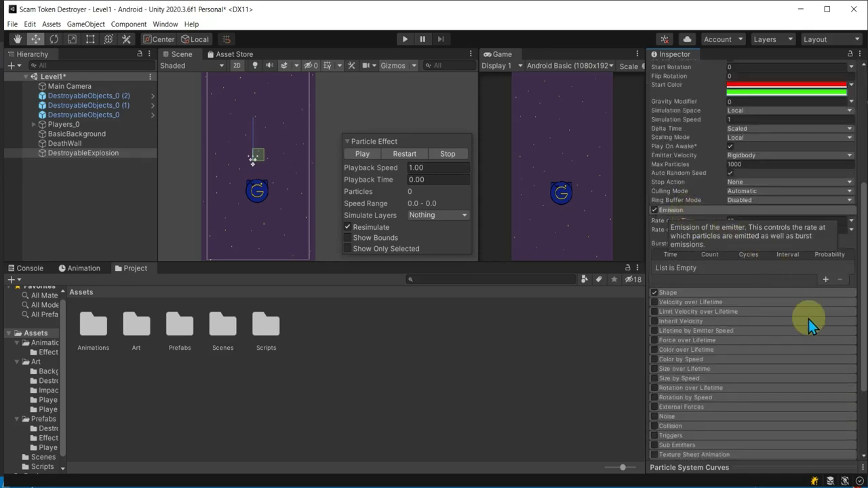
left_click(825, 220)
type("0")
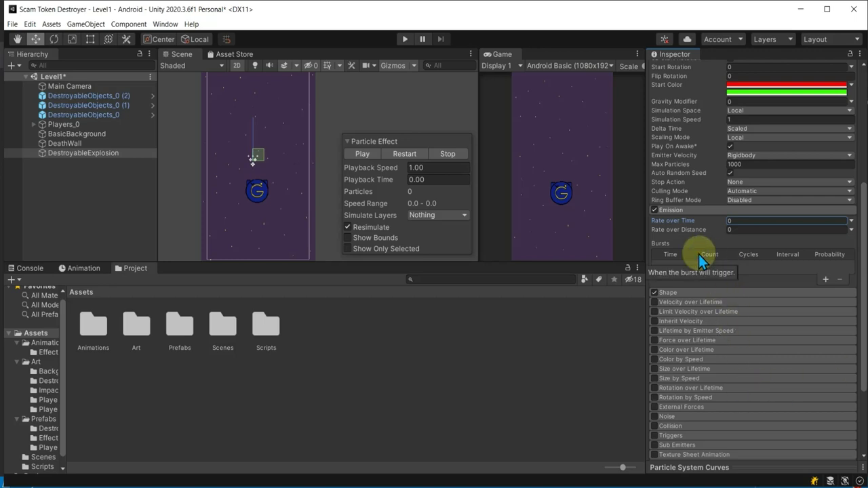
left_click(826, 278)
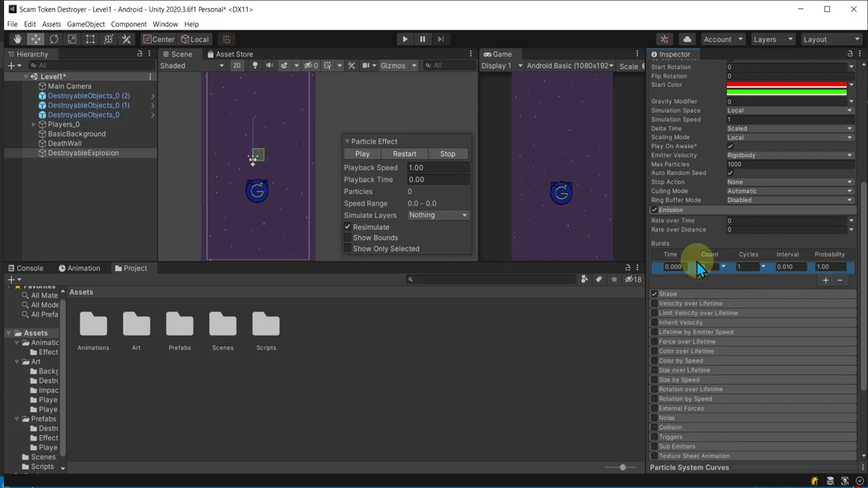
left_click(753, 266)
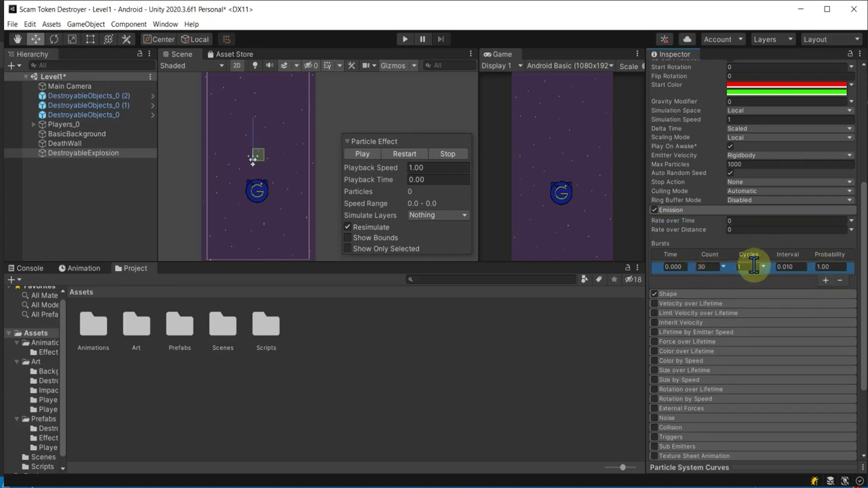
left_click(824, 266)
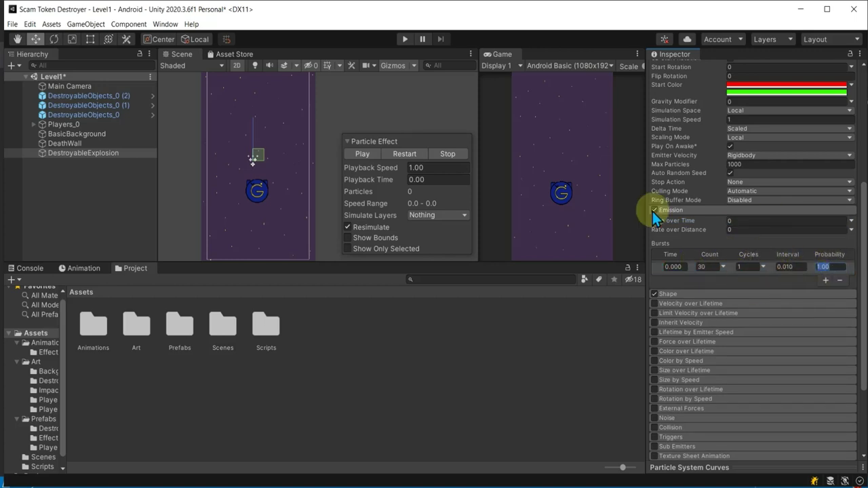
left_click(406, 154)
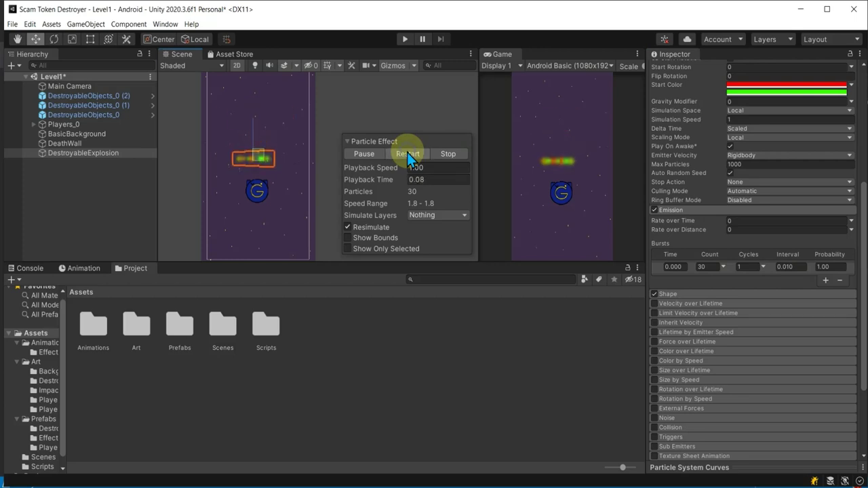
Step: Change the emitter Shape from Cone to Circle and replay the preview
left_click(688, 294)
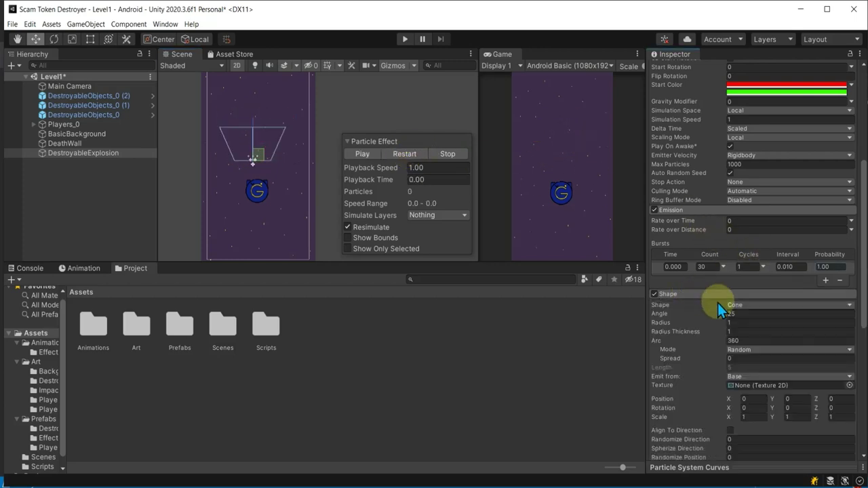
left_click(753, 305)
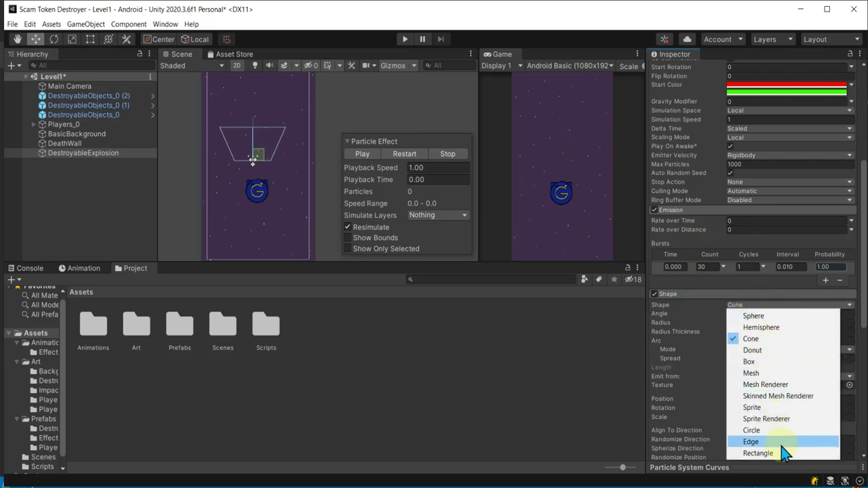
left_click(751, 431)
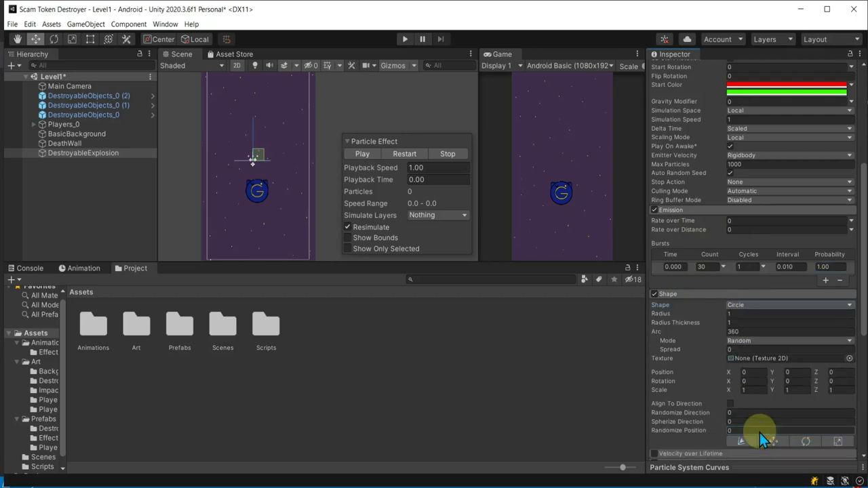
left_click(417, 156)
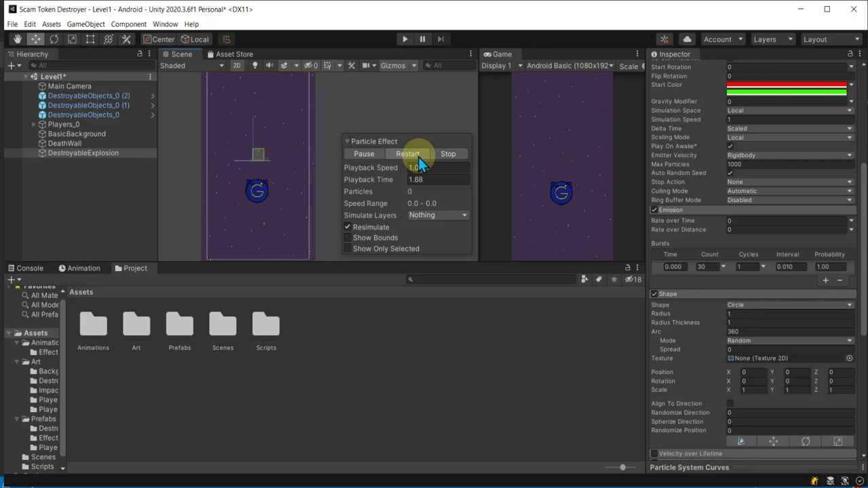
left_click(418, 157)
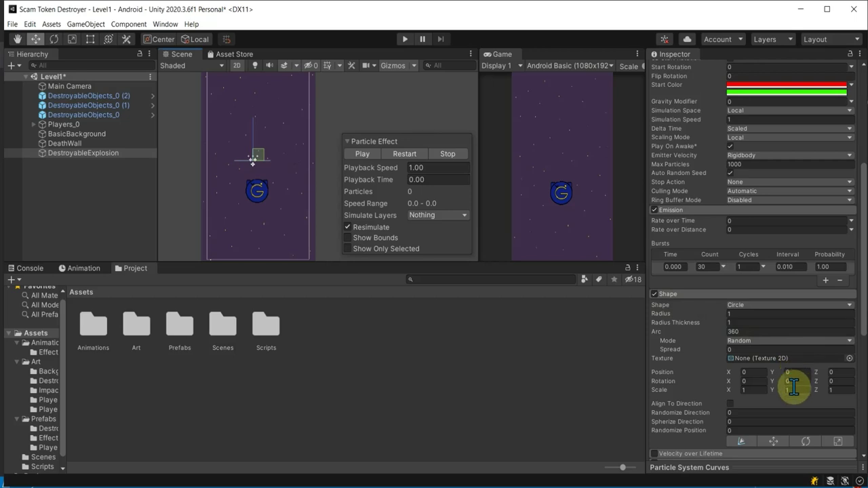
Step: Enable the Size over Lifetime module
scroll(793, 388, "down", 5)
scroll(794, 388, "down", 1)
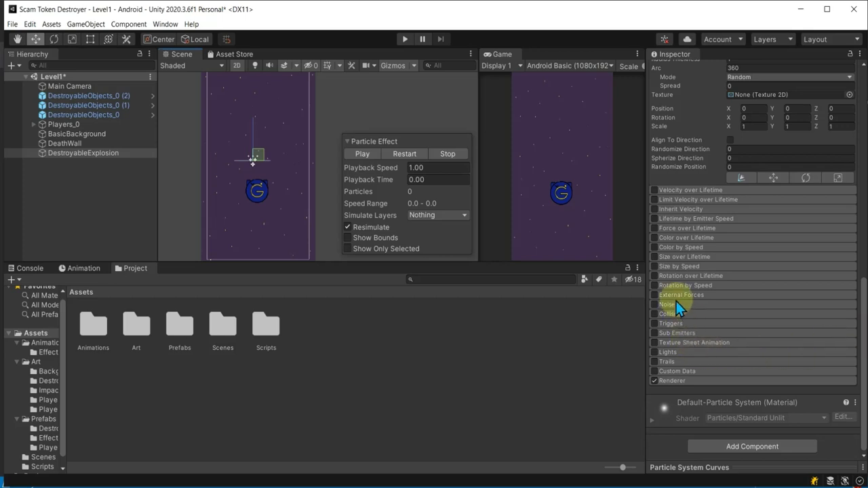
left_click(671, 258)
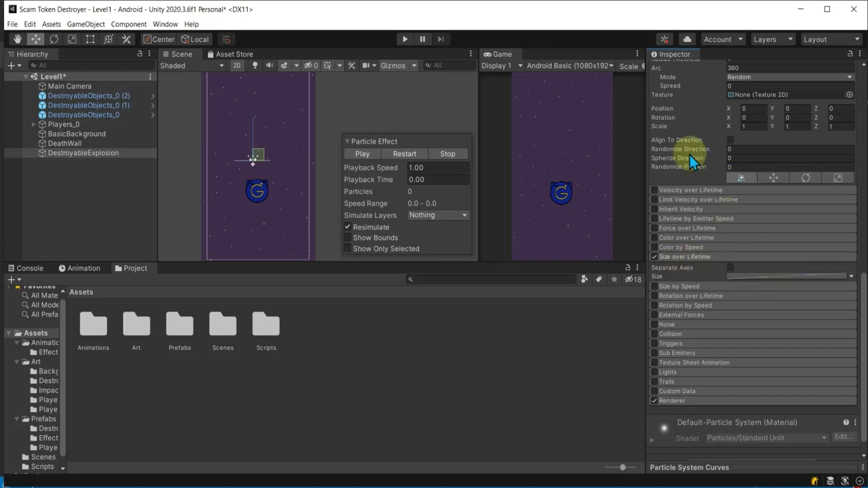
Step: Replay, pause and resume the 30-particle burst preview to inspect it
left_click(400, 159)
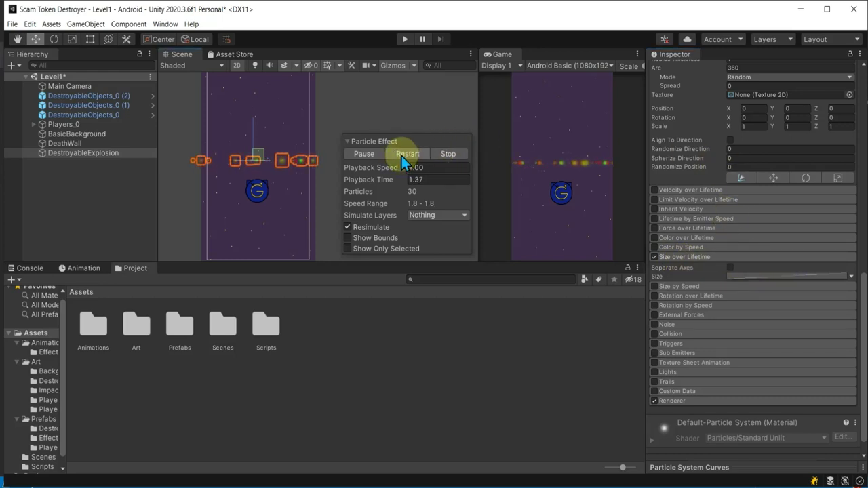
left_click(401, 156)
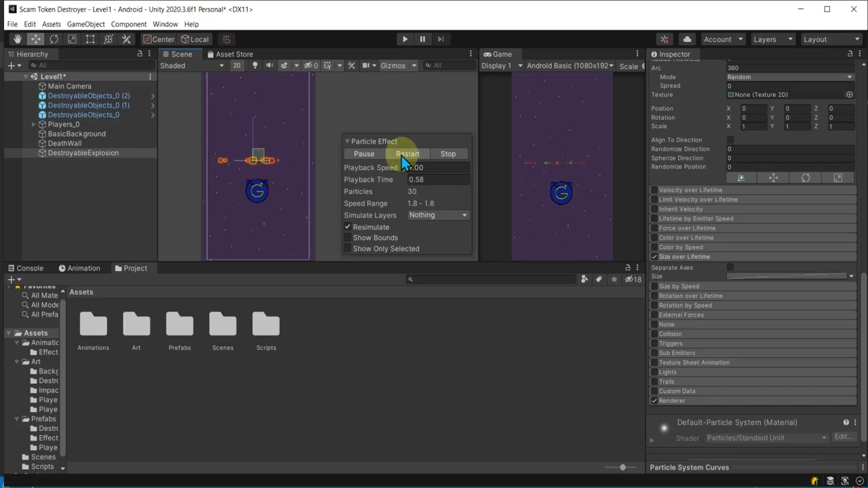
left_click(401, 155)
left_click(401, 156)
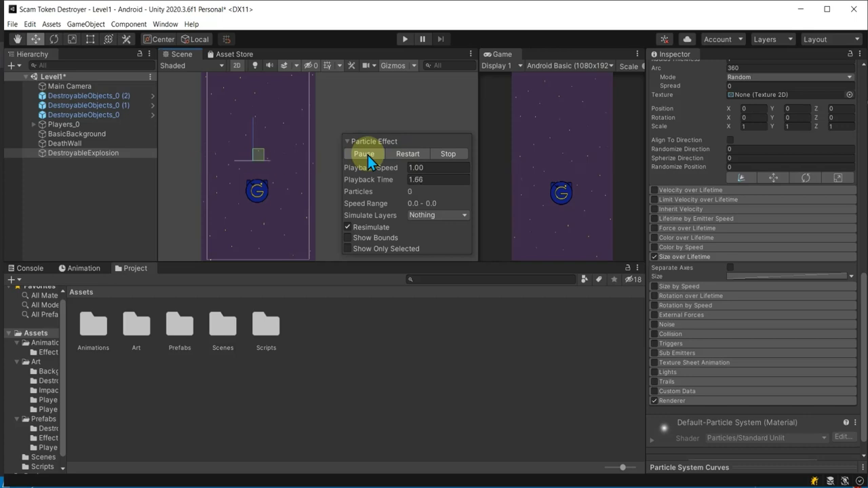
left_click(396, 157)
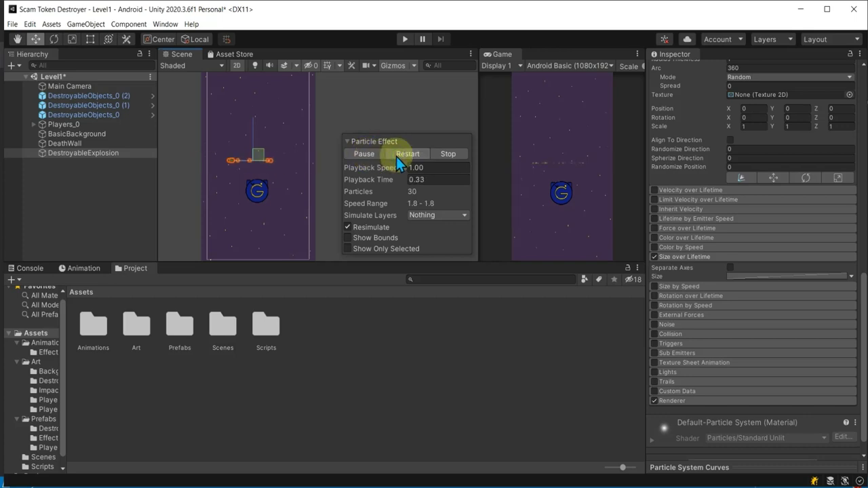
left_click(378, 156)
left_click(378, 156)
left_click(374, 156)
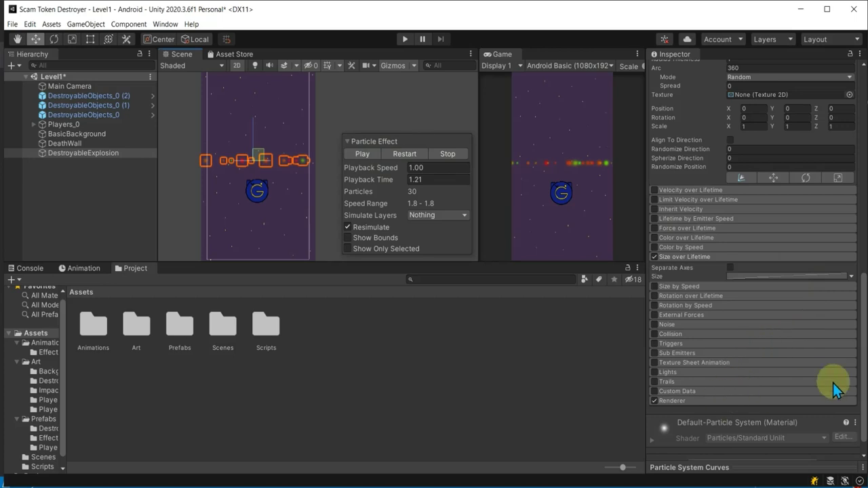
scroll(786, 407, "down", 1)
Step: Set the Renderer's Sorting Layer to Shots with Order in Layer -1, and save Level1
left_click(689, 381)
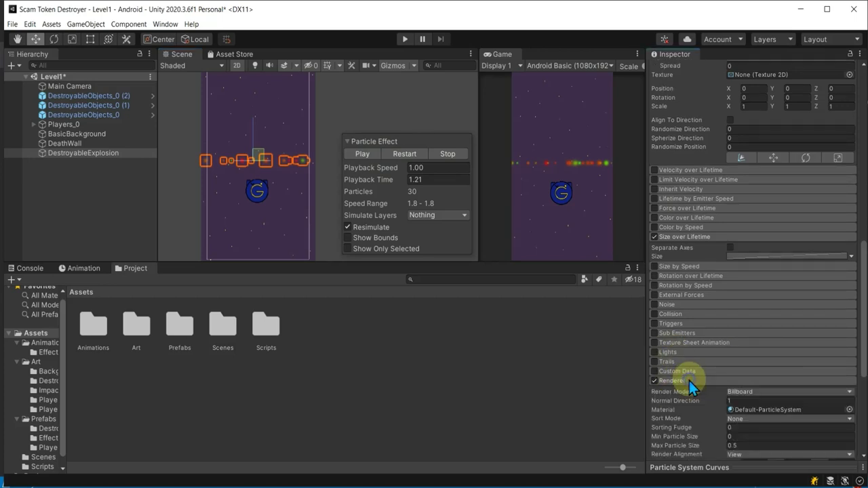
scroll(826, 376, "down", 5)
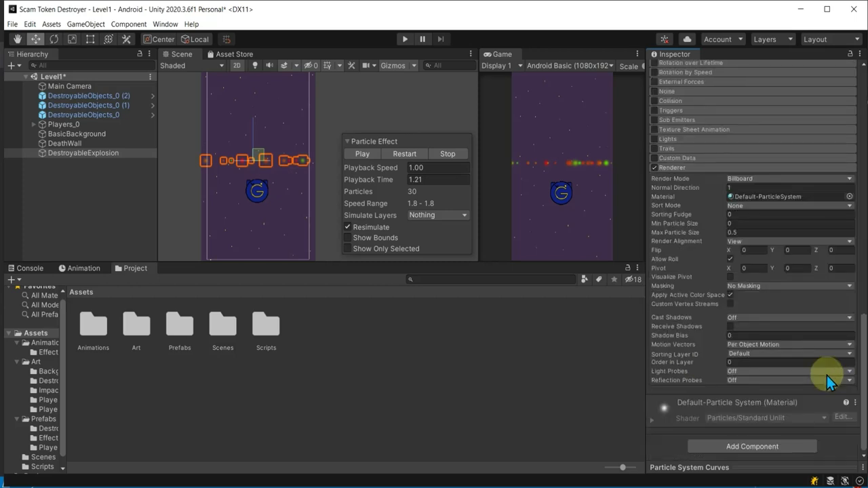
left_click(733, 223)
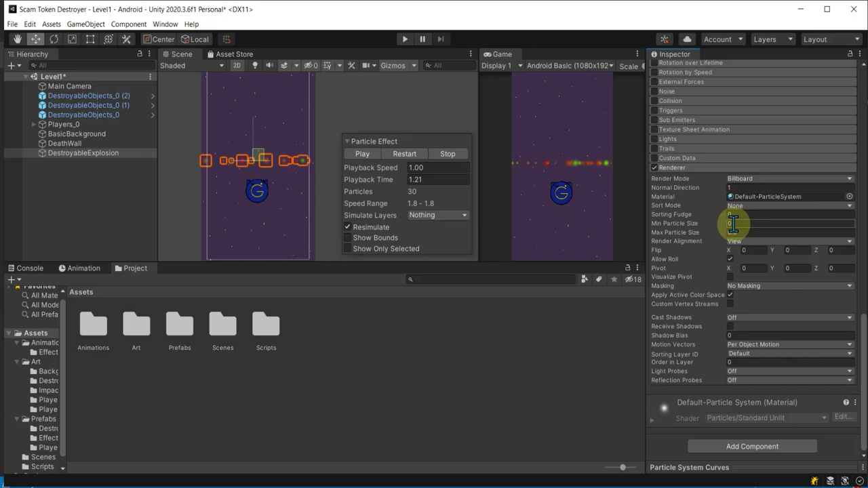
left_click(782, 344)
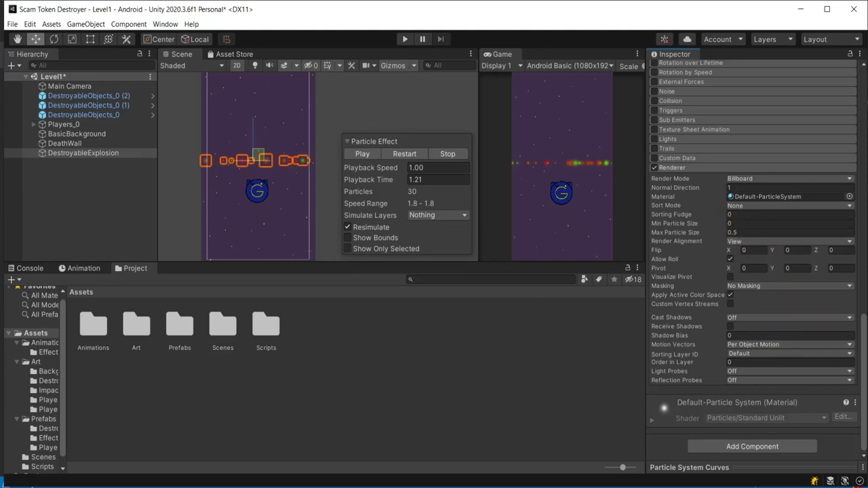
left_click(737, 358)
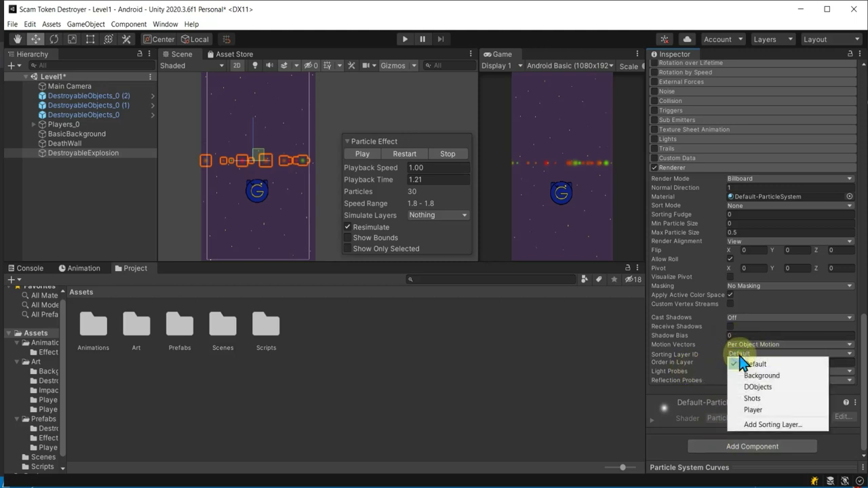
left_click(779, 397)
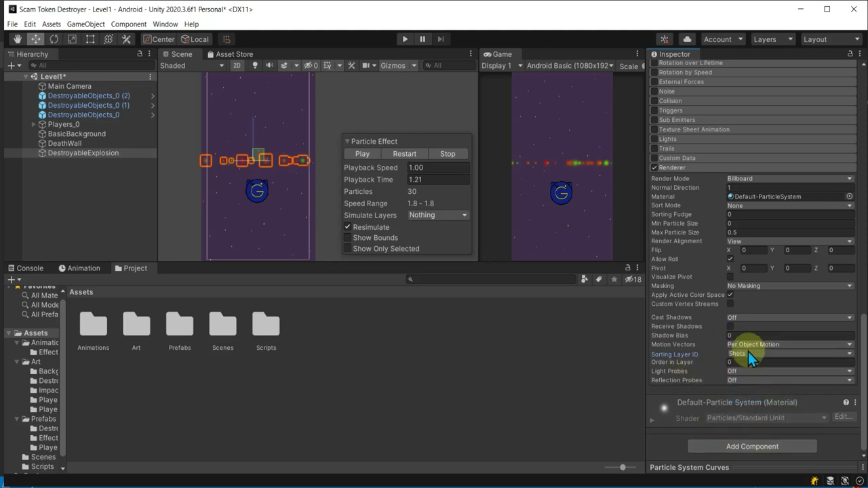
left_click(743, 363)
type("-1")
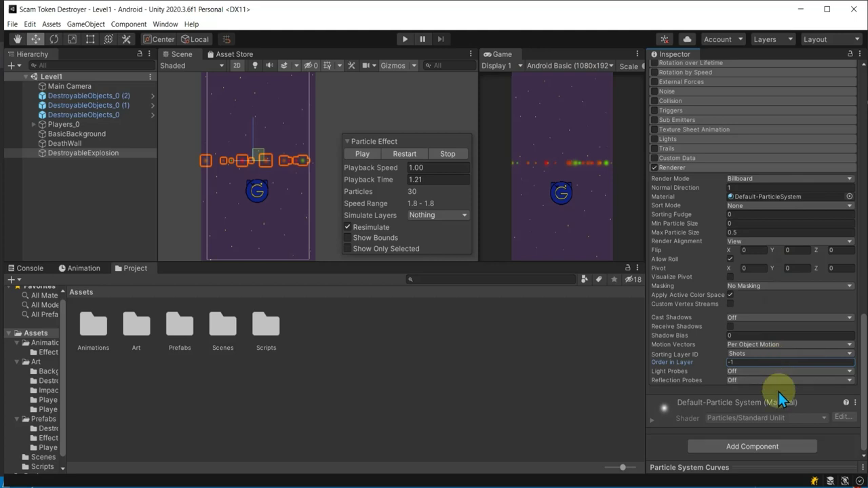
scroll(779, 393, "up", 10)
scroll(779, 393, "up", 5)
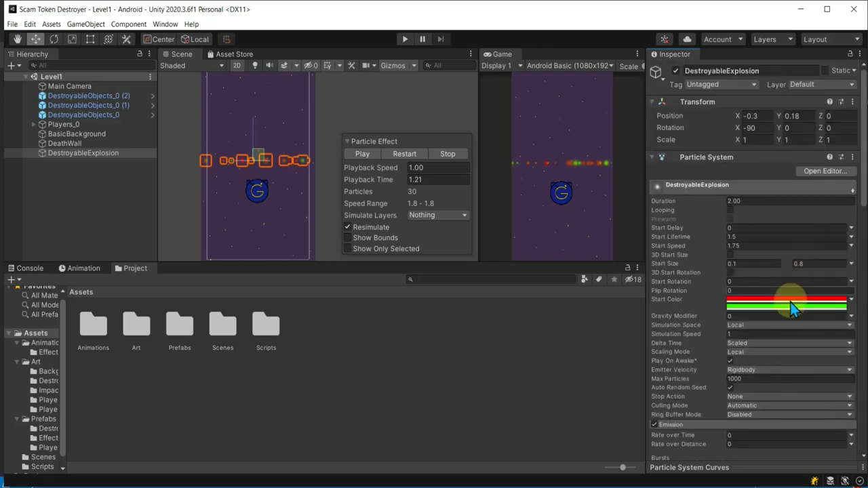
scroll(789, 312, "down", 3)
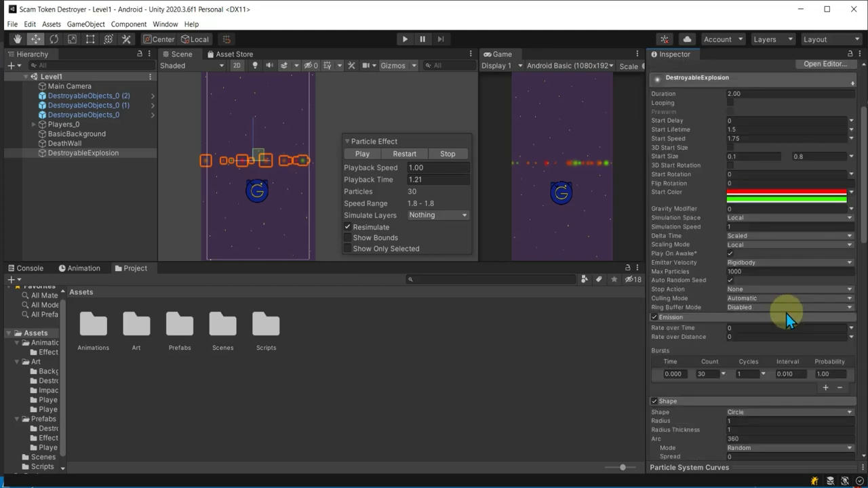
left_click(354, 152)
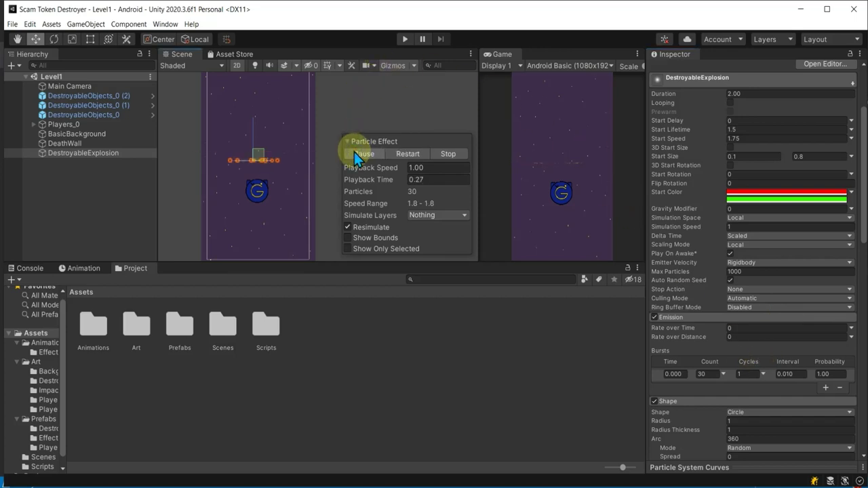
left_click(356, 155)
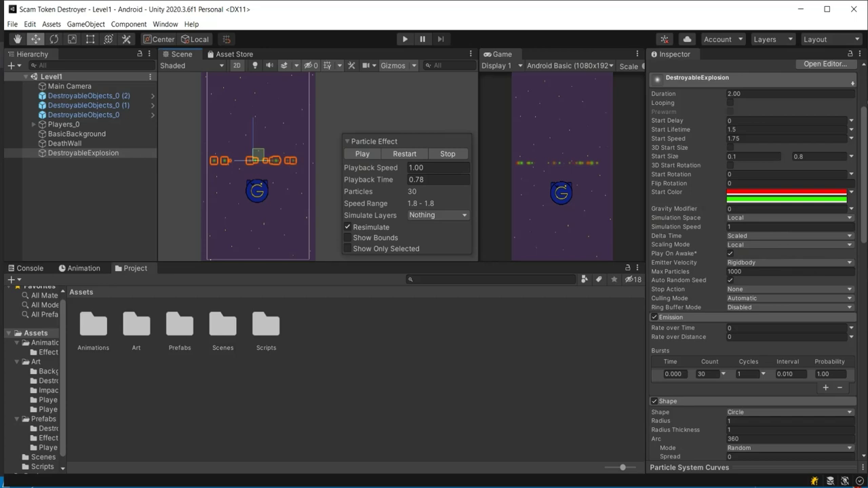
scroll(767, 297, "up", 3)
scroll(767, 297, "down", 3)
scroll(767, 297, "down", 5)
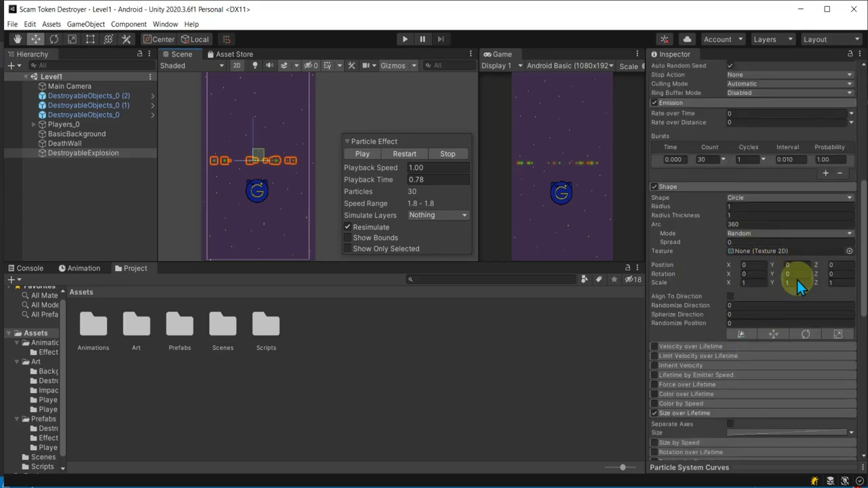
Step: Switch the explosion's emitter shape from circle to Sphere and replay the burst
left_click(808, 198)
left_click(800, 209)
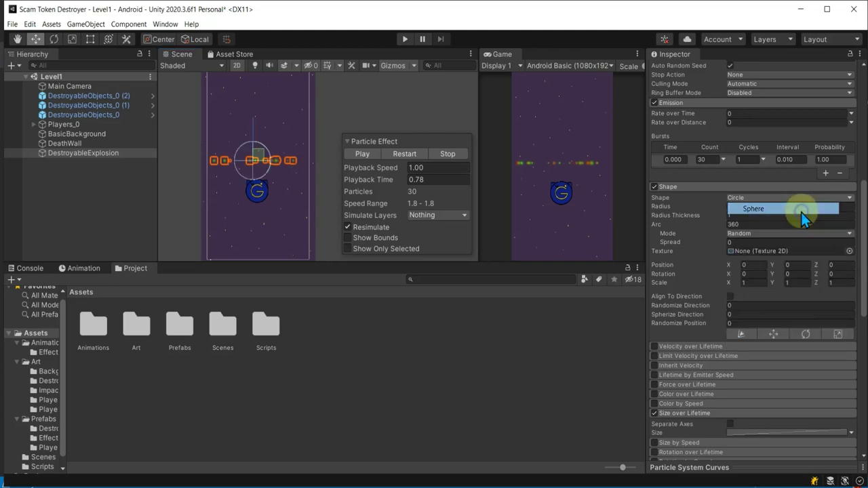
left_click(367, 154)
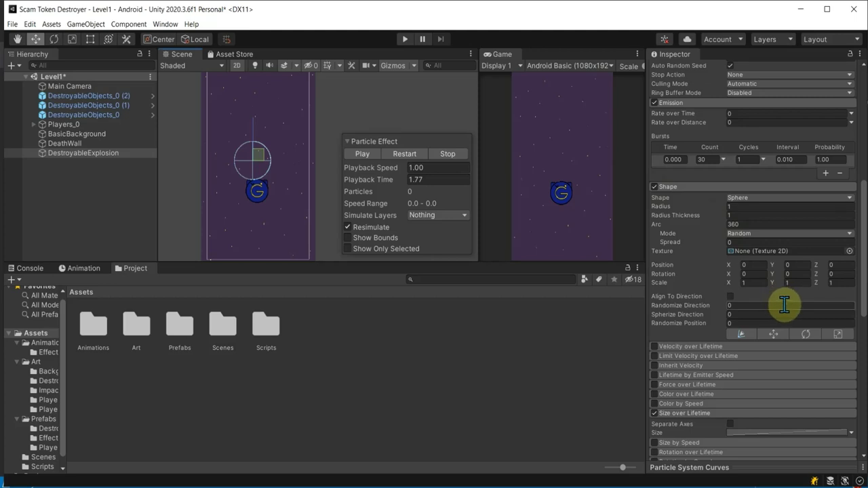
scroll(784, 305, "up", 5)
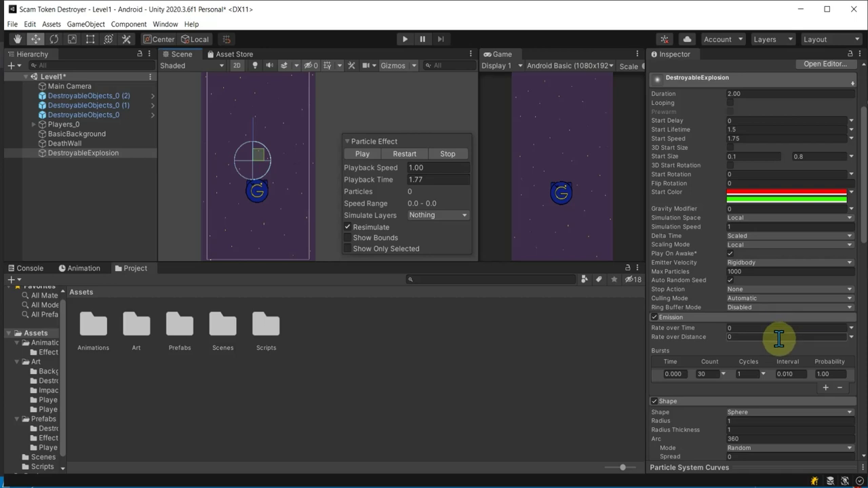
scroll(778, 339, "up", 3)
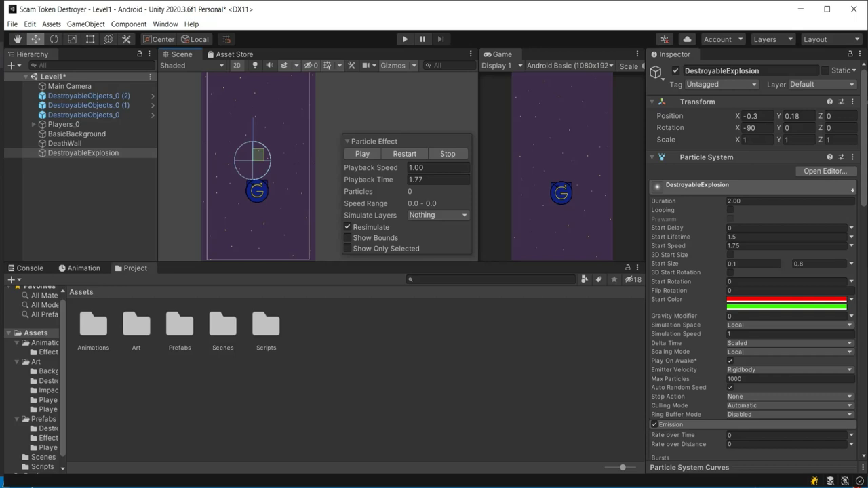
Step: Preview the burst and check the Renderer's render mode and sort mode, leaving sort mode at None
left_click(364, 156)
scroll(809, 403, "down", 15)
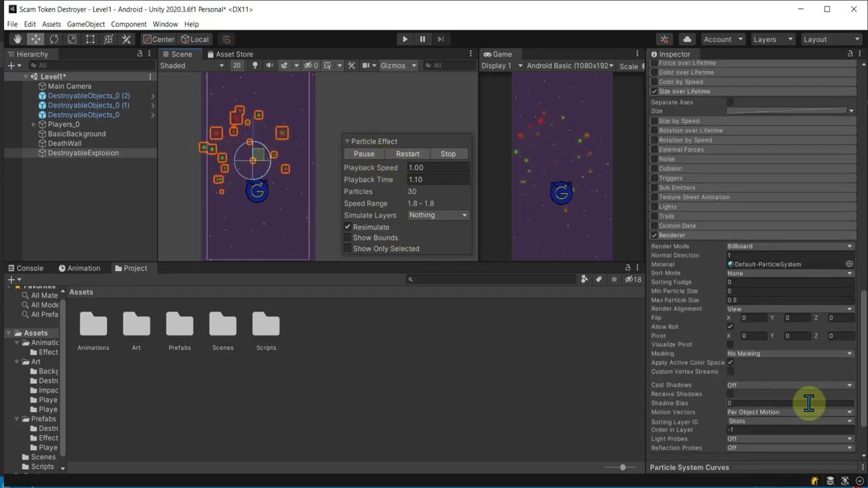
scroll(808, 403, "down", 3)
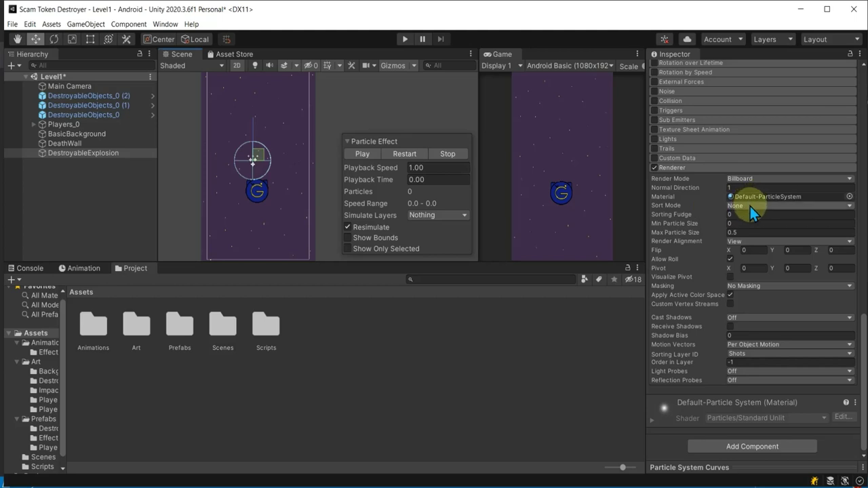
left_click(743, 178)
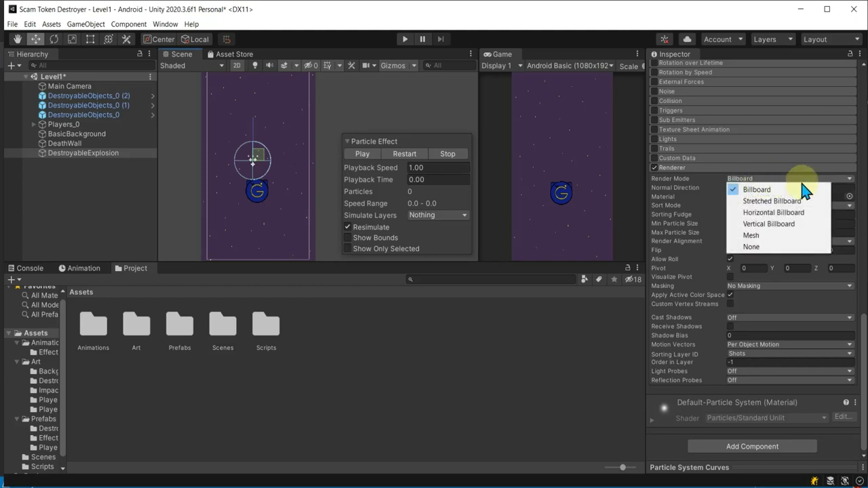
left_click(707, 196)
left_click(762, 204)
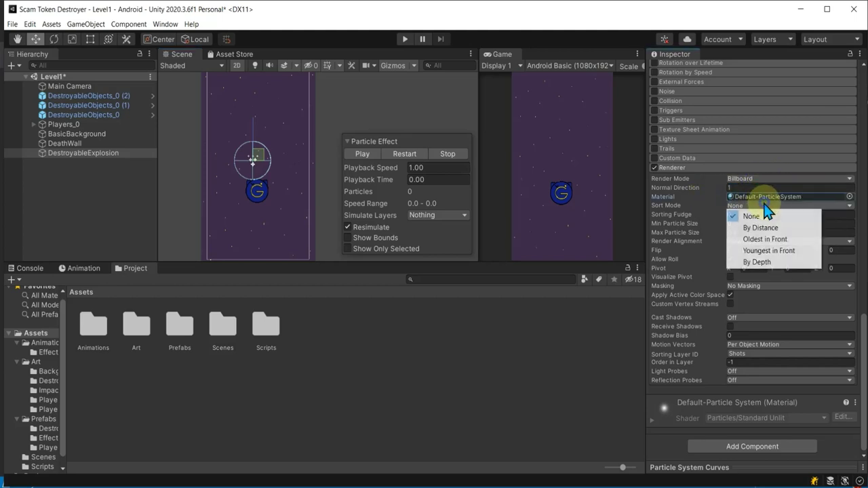
left_click(764, 204)
left_click(809, 299)
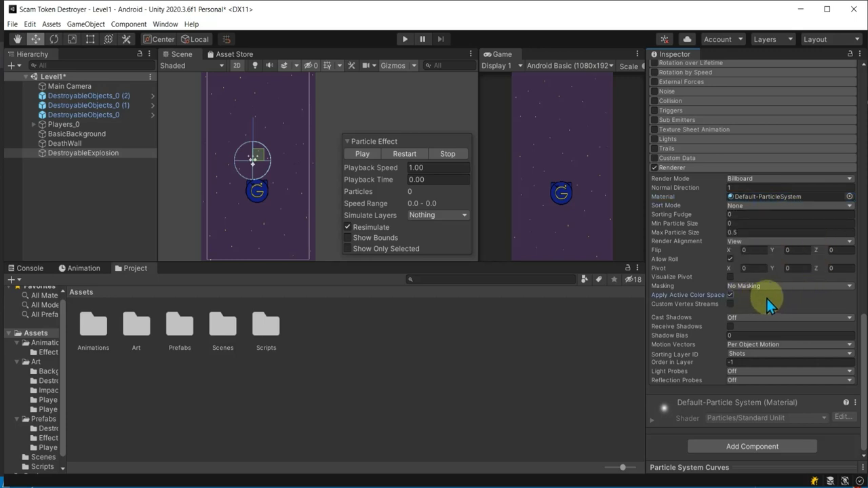
scroll(793, 305, "up", 3)
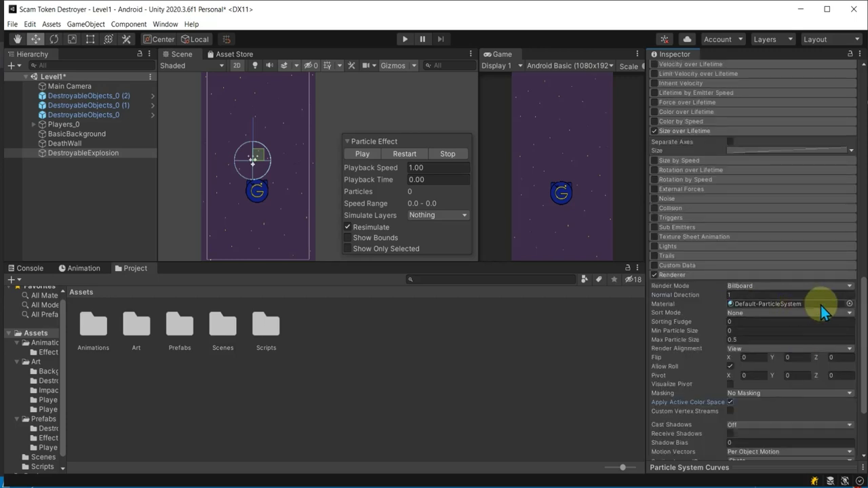
Step: Assign Sprites-Default as the particle Renderer material instead of Default-ParticleSystem
left_click(849, 304)
scroll(803, 380, "down", 1)
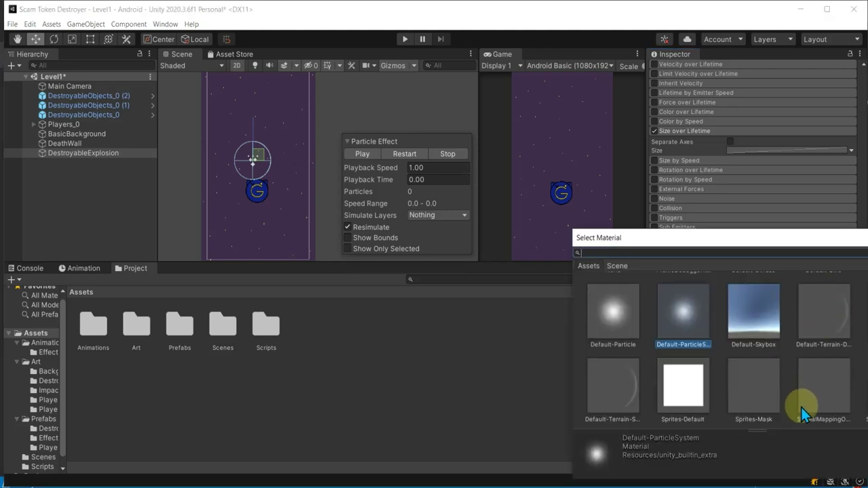
left_click(744, 379)
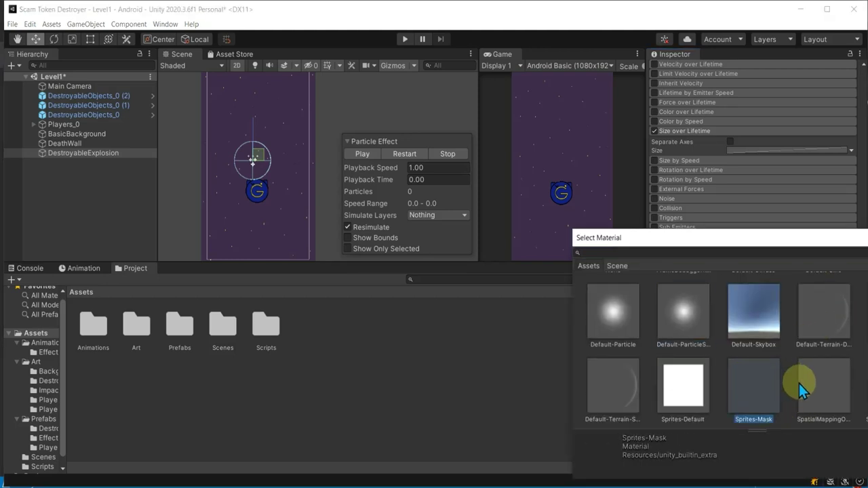
left_click_drag(730, 239, 647, 200)
double_click(613, 354)
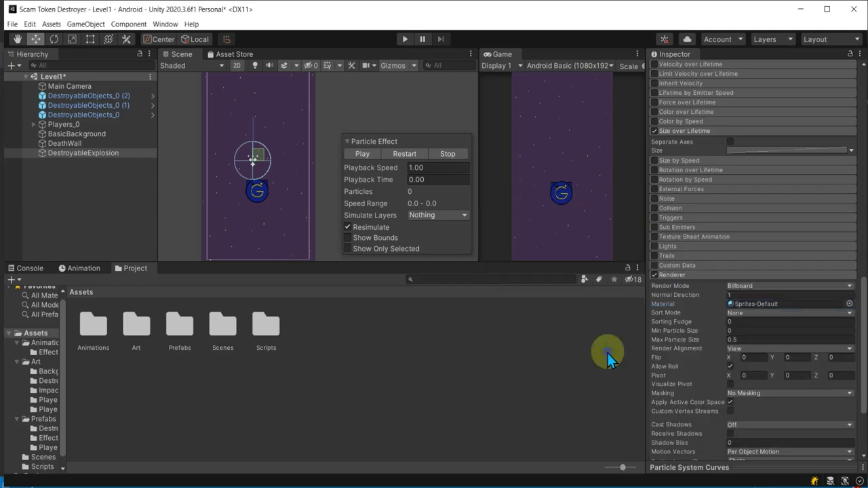
Step: Preview the burst with Sprites-Default and move the explosion object down onto the player ship
left_click(374, 157)
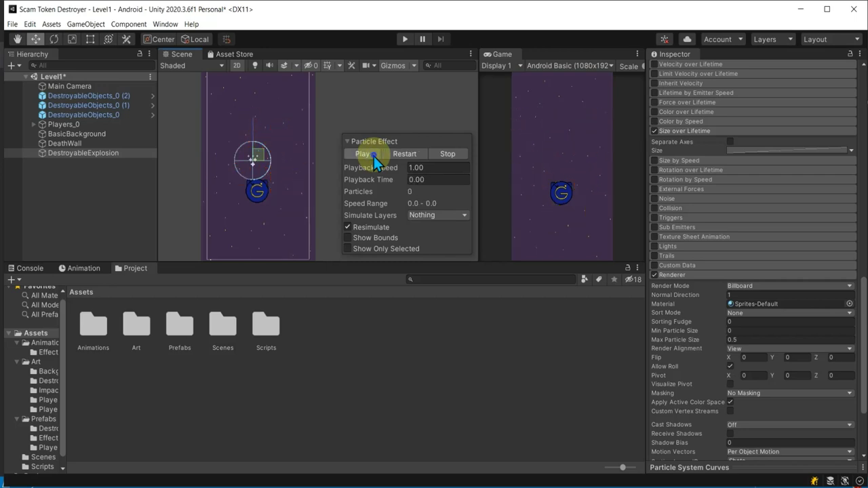
left_click(374, 156)
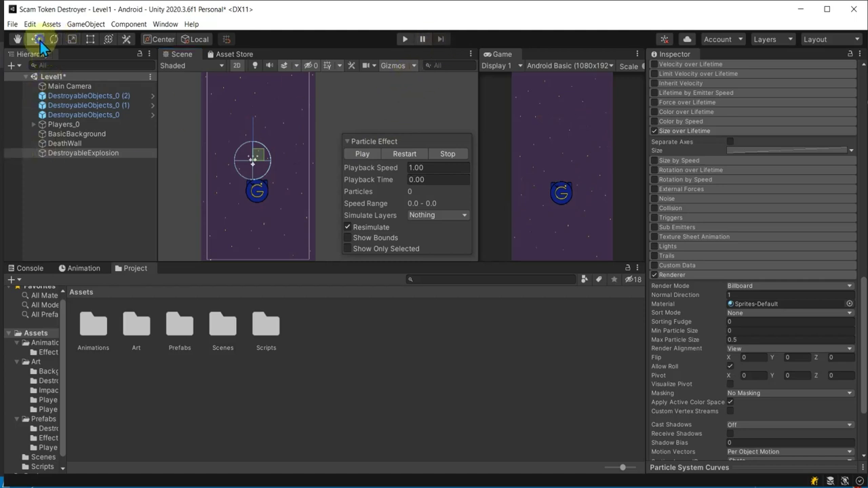
left_click_drag(258, 160, 265, 184)
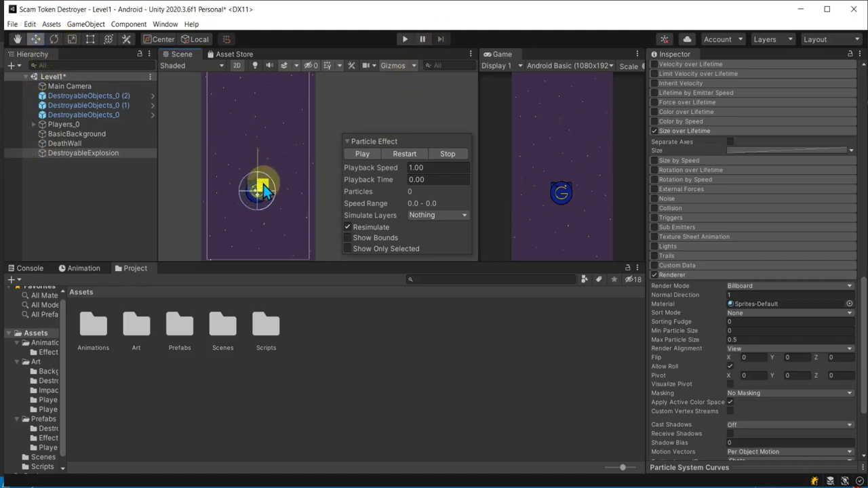
Step: Test-run Level1 in Play mode to see the explosion, then stop
left_click(401, 38)
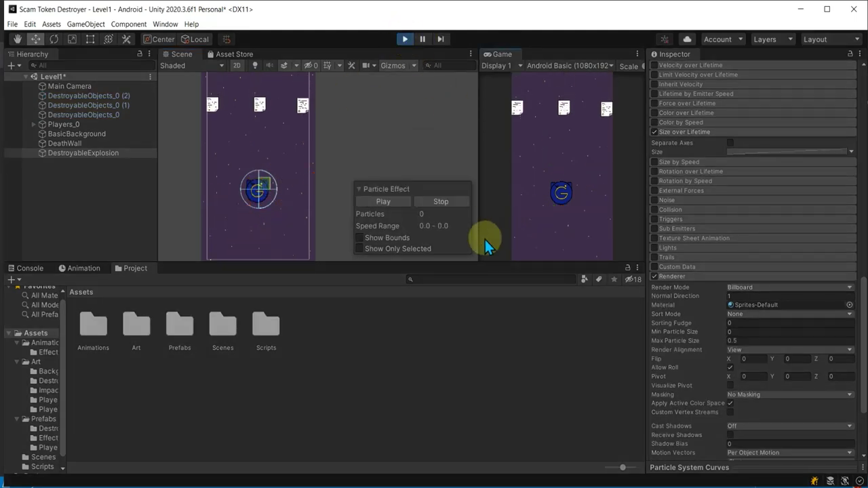
left_click(403, 39)
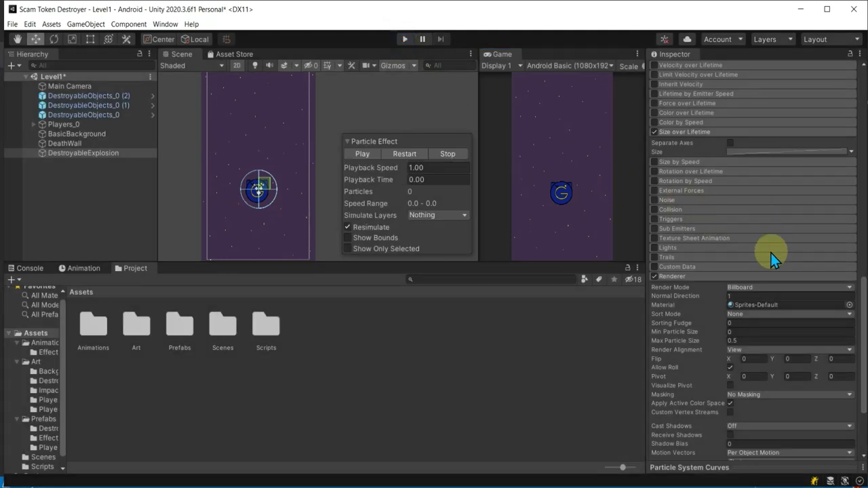
scroll(771, 252, "up", 10)
Step: Set the upper Start Size to 0.6, then test-run Level1 and stop it
left_click(803, 196)
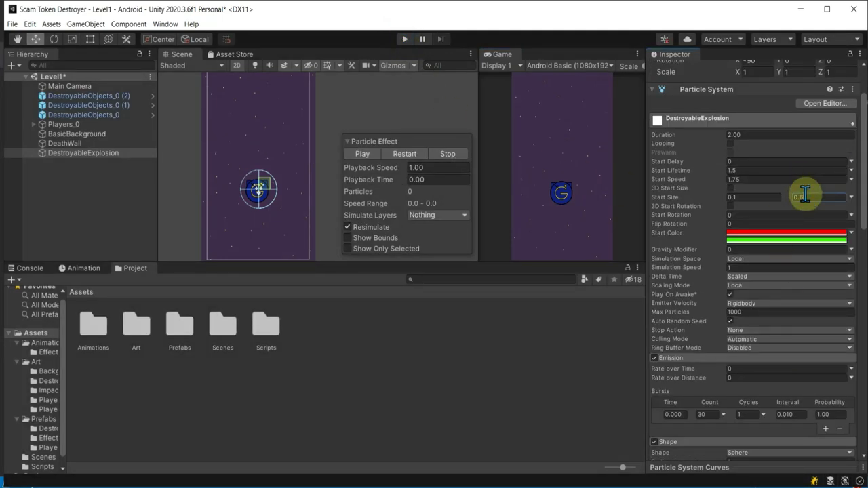
left_click(404, 39)
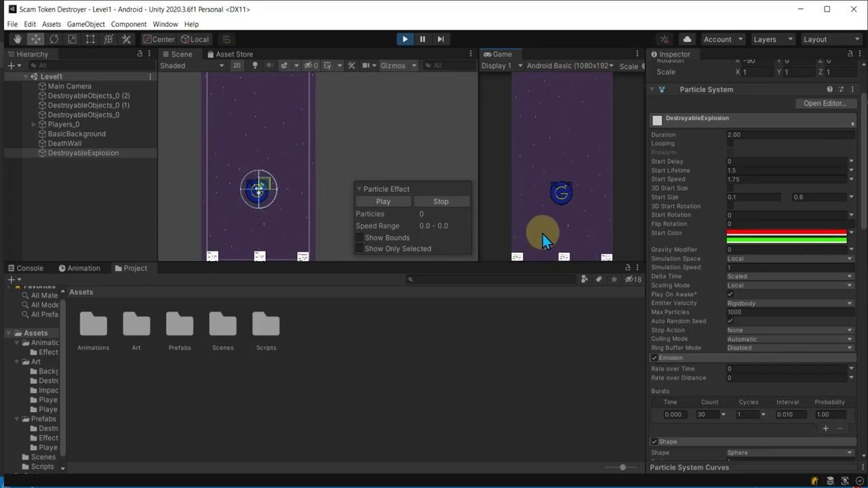
left_click(404, 41)
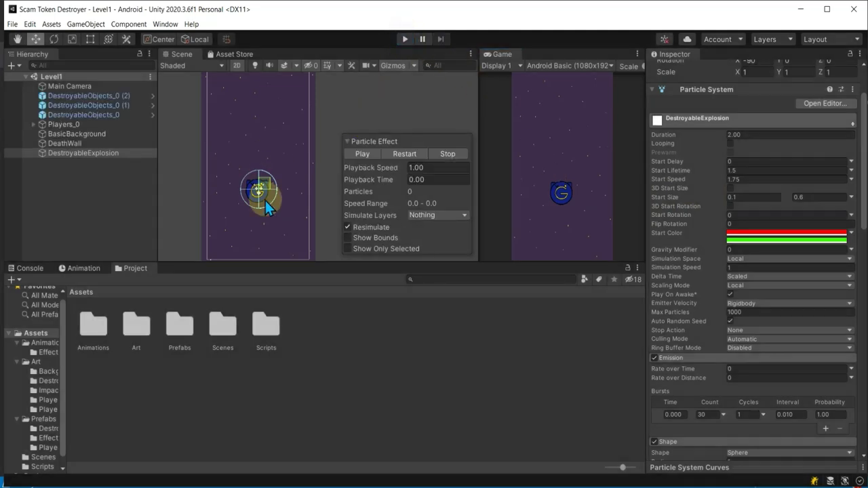
Step: Make DestroyableExplosion a prefab in the Assets/Prefabs/Effects folder
left_click(84, 153)
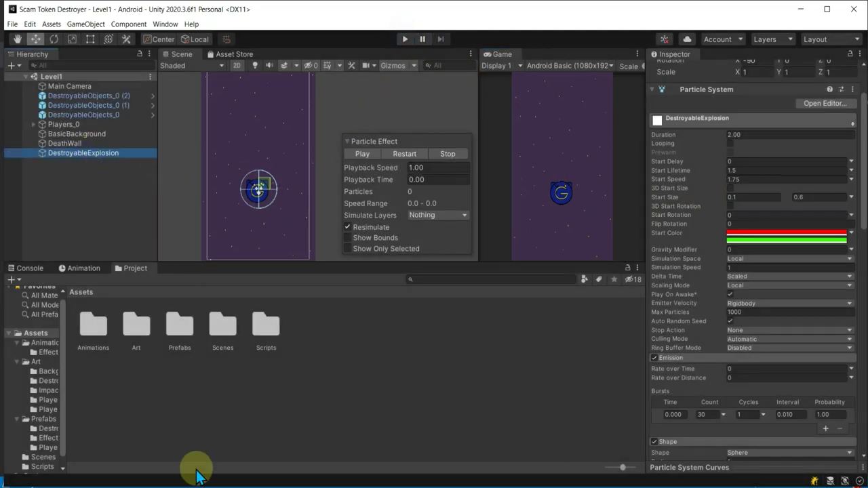
left_click(49, 423)
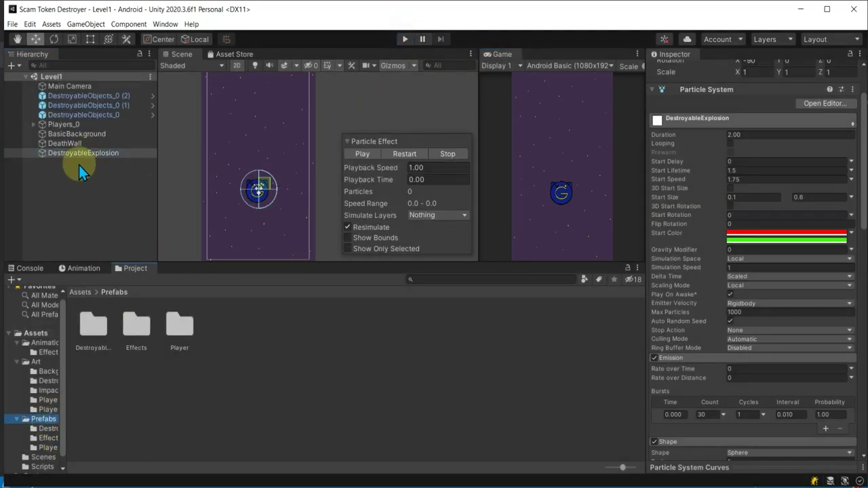
left_click(136, 325)
left_click_drag(136, 325, 135, 323)
Step: Delete the DestroyableExplosion instance from the scene and open the new prefab for editing
left_click(95, 153)
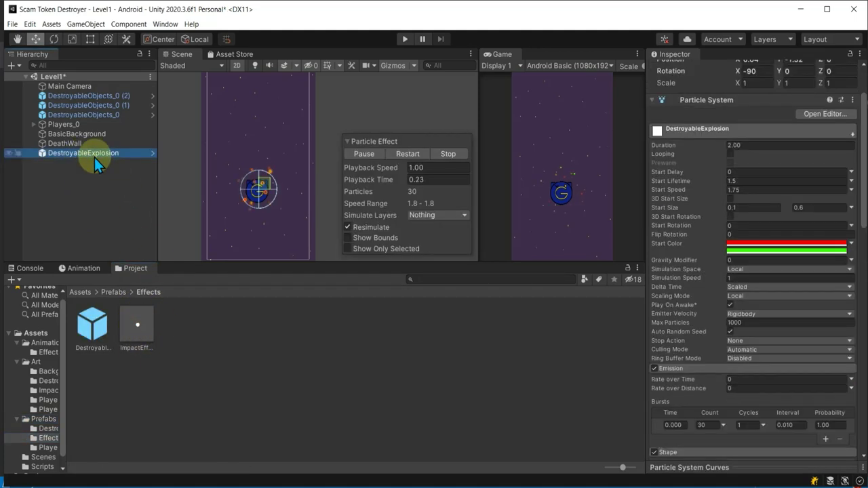
scroll(811, 390, "down", 5)
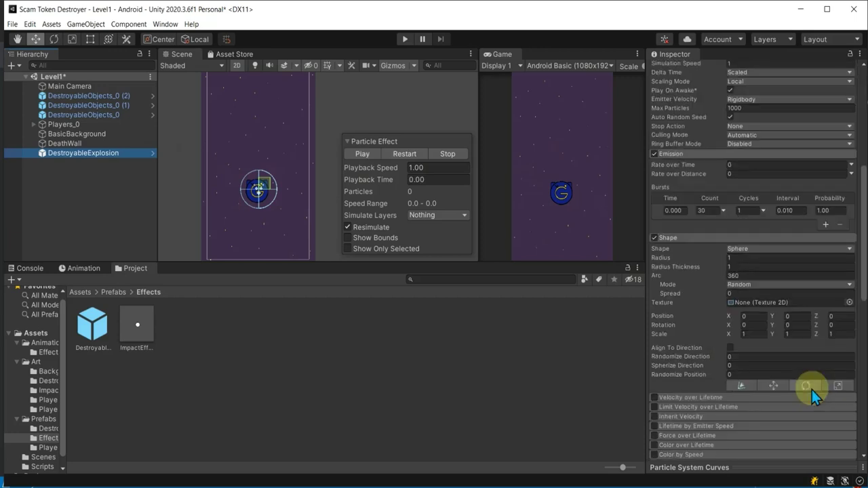
scroll(812, 390, "down", 5)
scroll(812, 390, "up", 7)
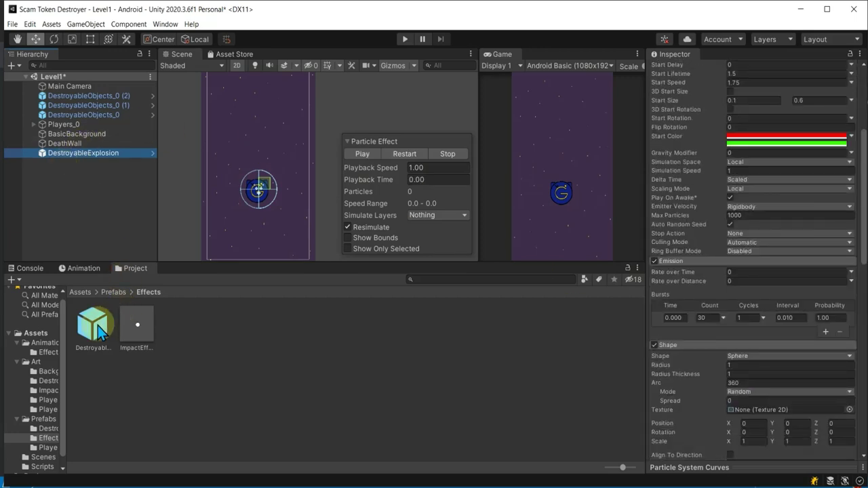
right_click(95, 152)
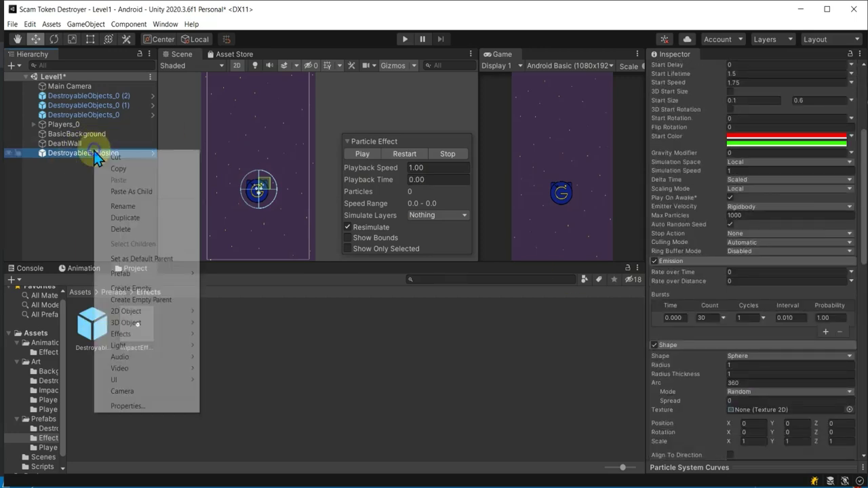
left_click(136, 229)
double_click(92, 326)
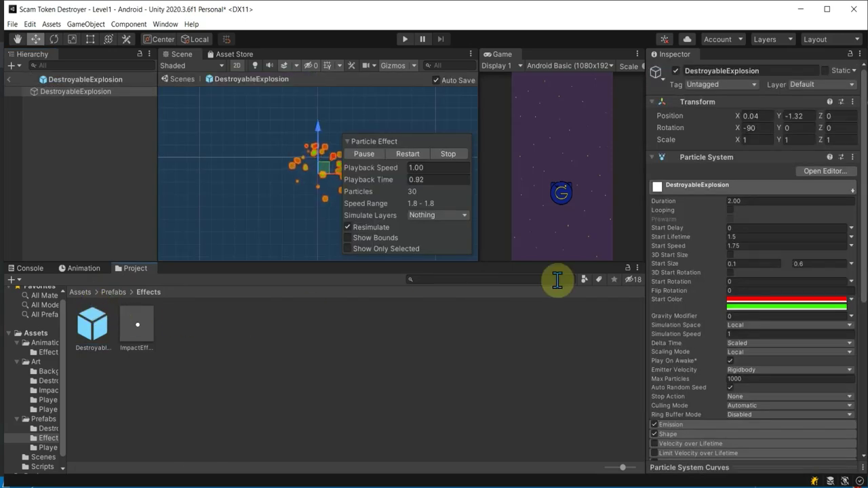
Step: Preview the burst and select the prefab's root DestroyableExplosion object
left_click(413, 153)
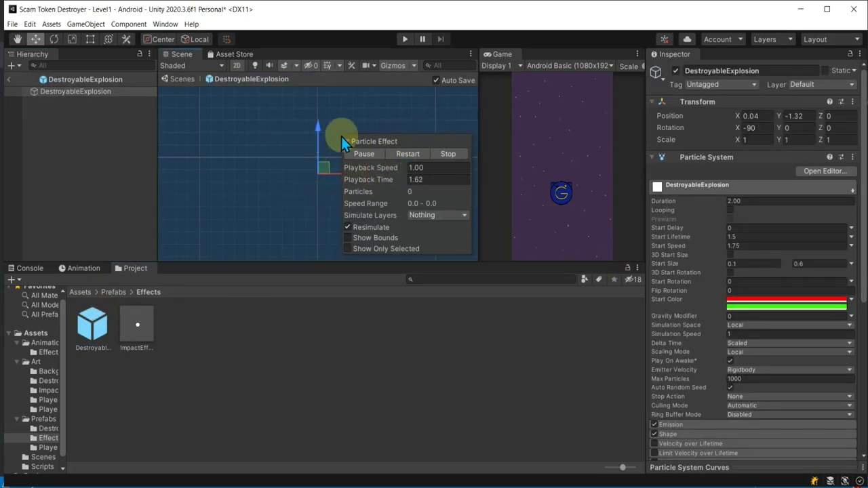
left_click(420, 330)
left_click(92, 324)
left_click(76, 91)
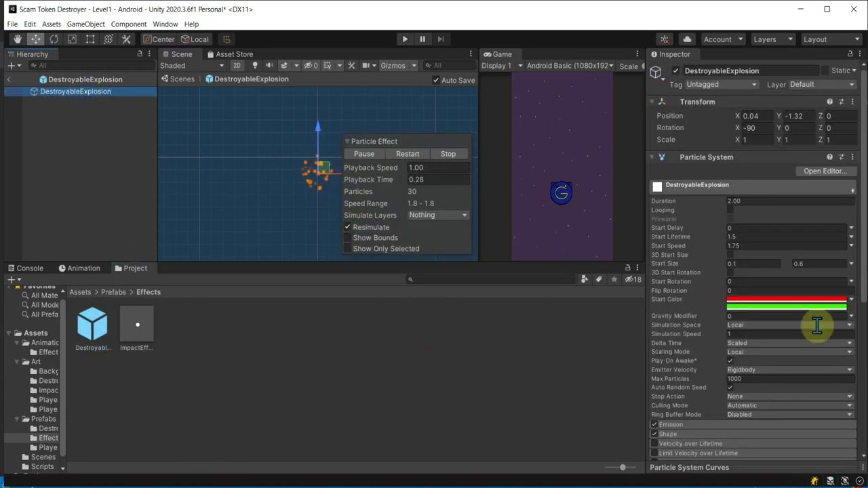
scroll(817, 326, "down", 8)
Step: Add the Destoy Over Time script component and set its Lifetime to 2
left_click(756, 448)
type("spr")
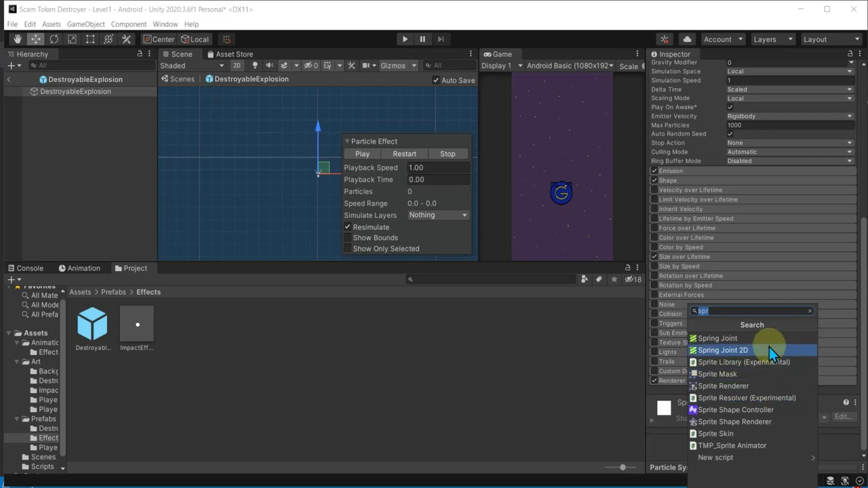
type("d")
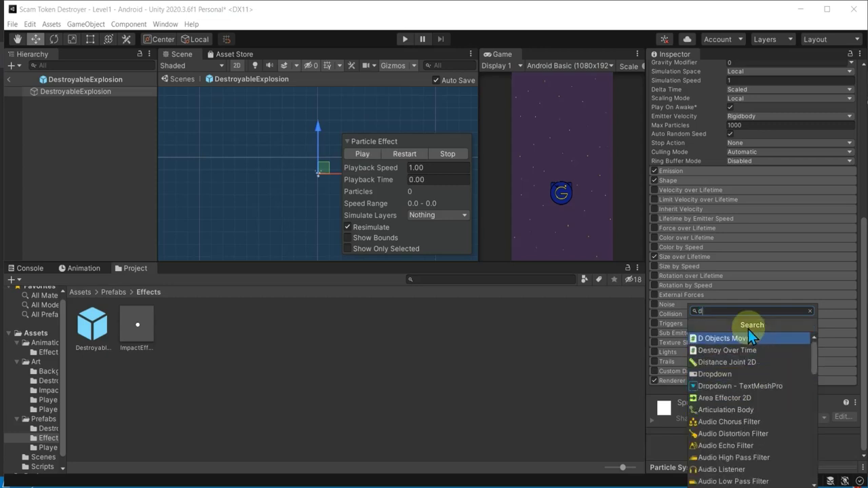
type("e")
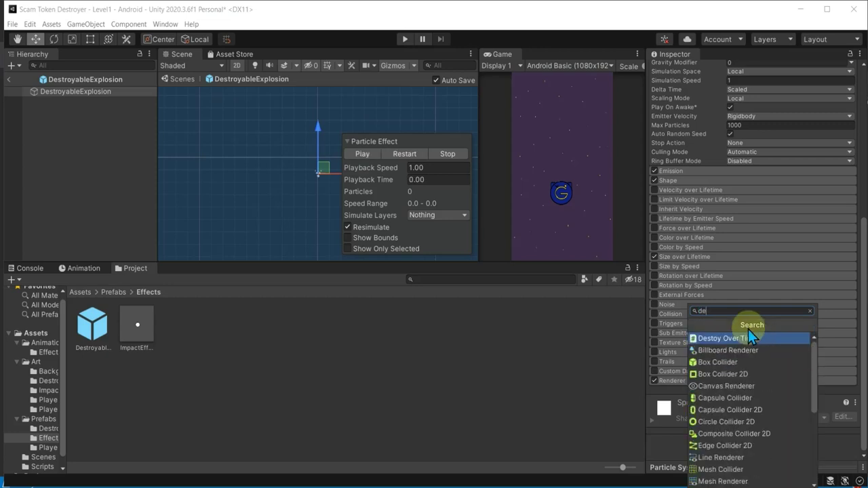
type("s")
left_click(748, 333)
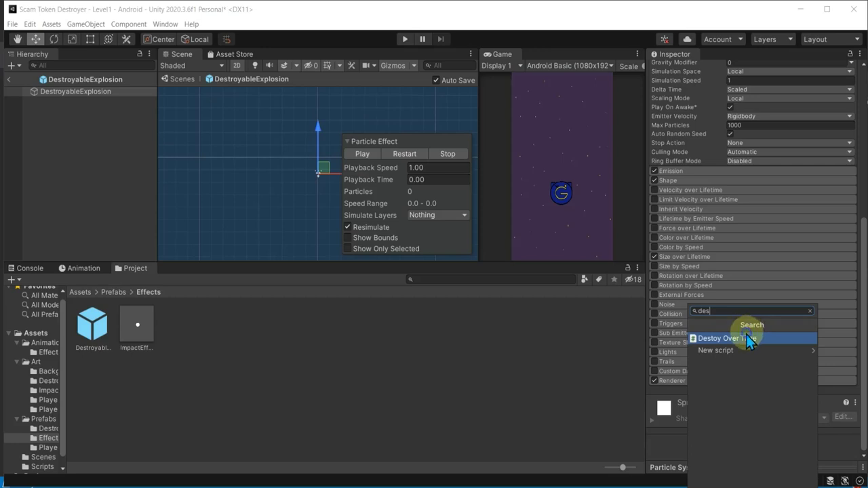
left_click(752, 384)
type("2")
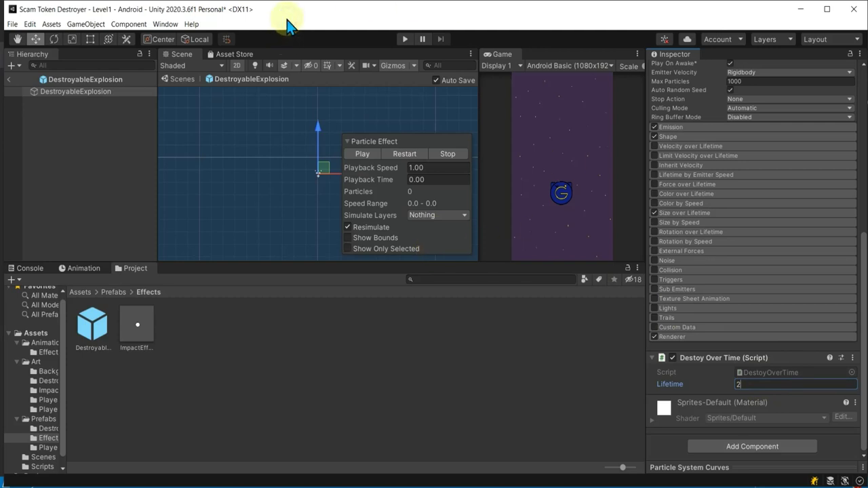
left_click(421, 358)
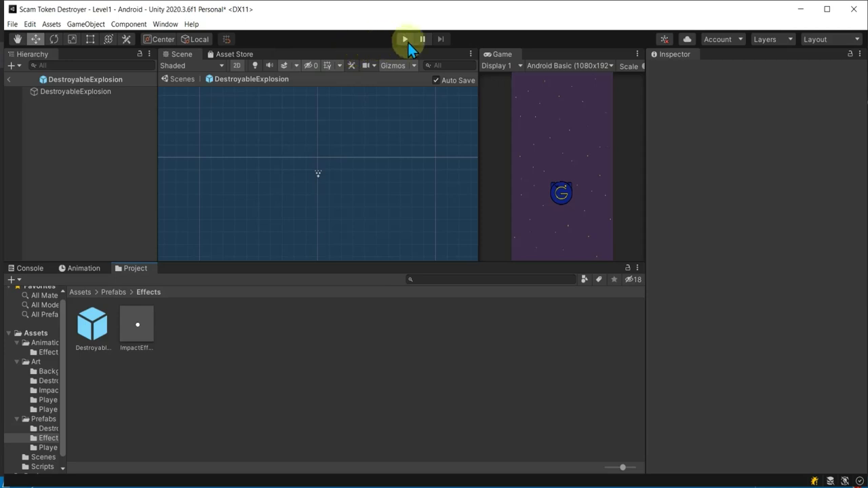
Step: Back in Level1, place a DestroyableExplosion prefab instance and test-play until it destroys itself
left_click(8, 79)
left_click(151, 330)
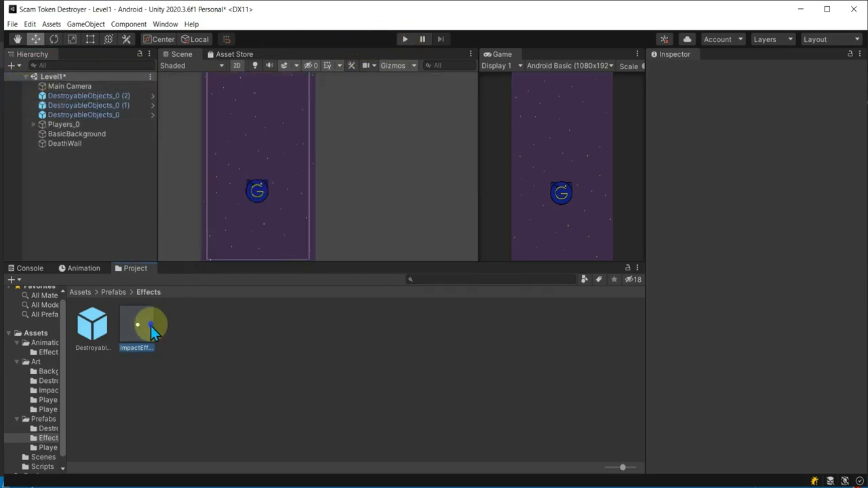
left_click_drag(92, 325, 100, 177)
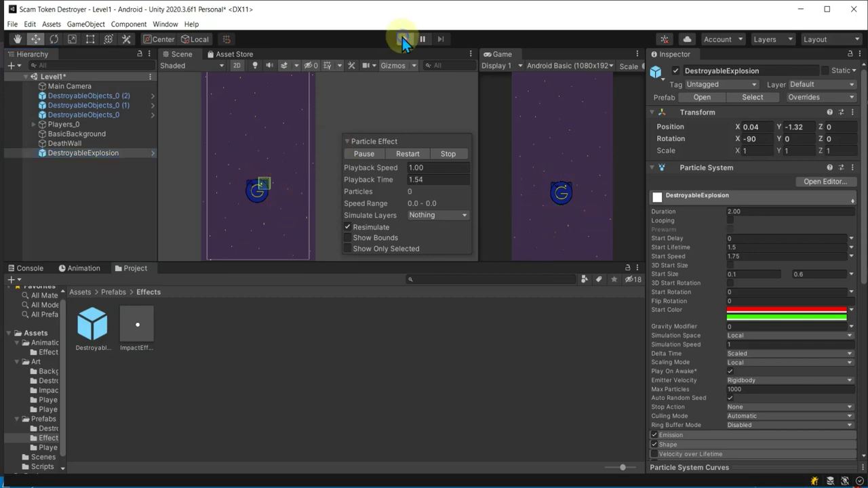
left_click(404, 39)
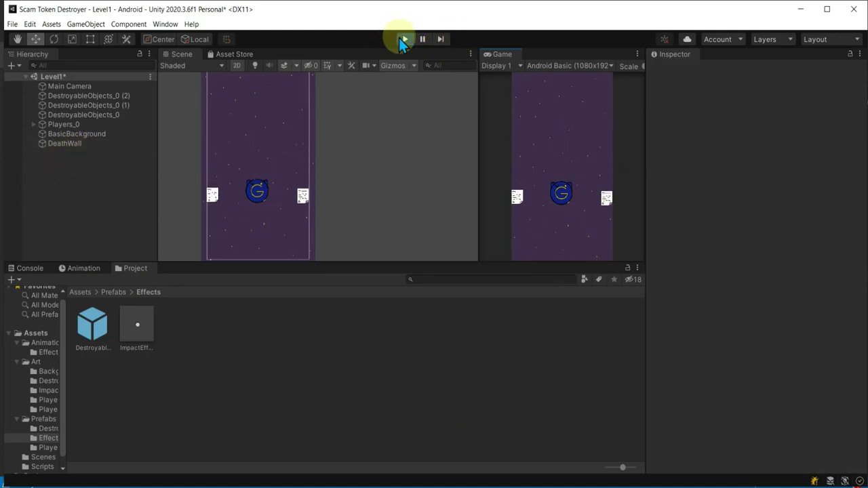
left_click(403, 38)
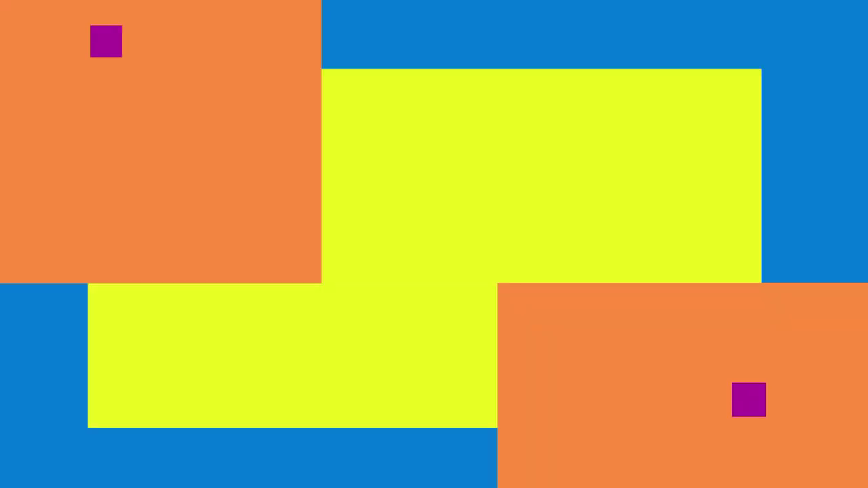